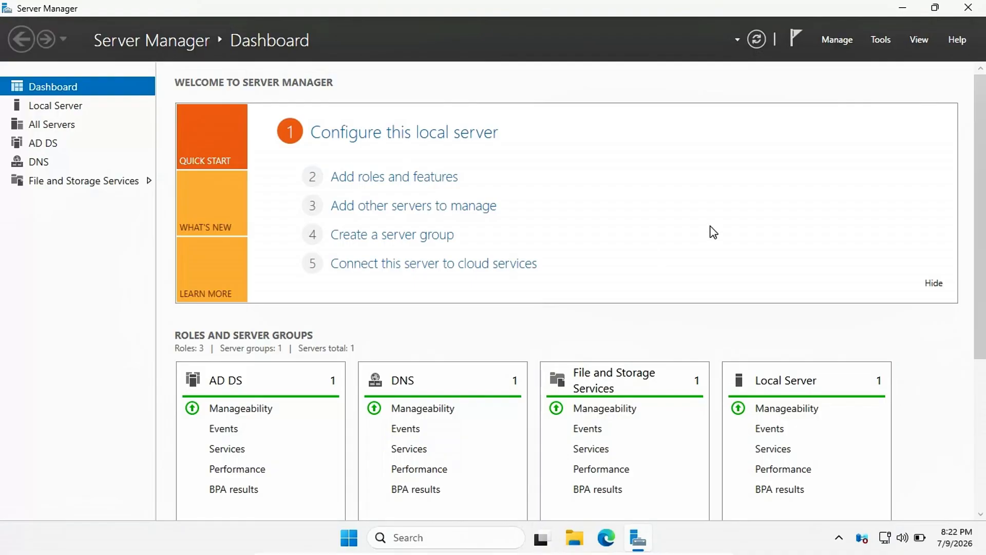
# Start adding roles and features, keeping the default installation type and DC01.homelab.local as the destination server.
pyautogui.click(838, 40)
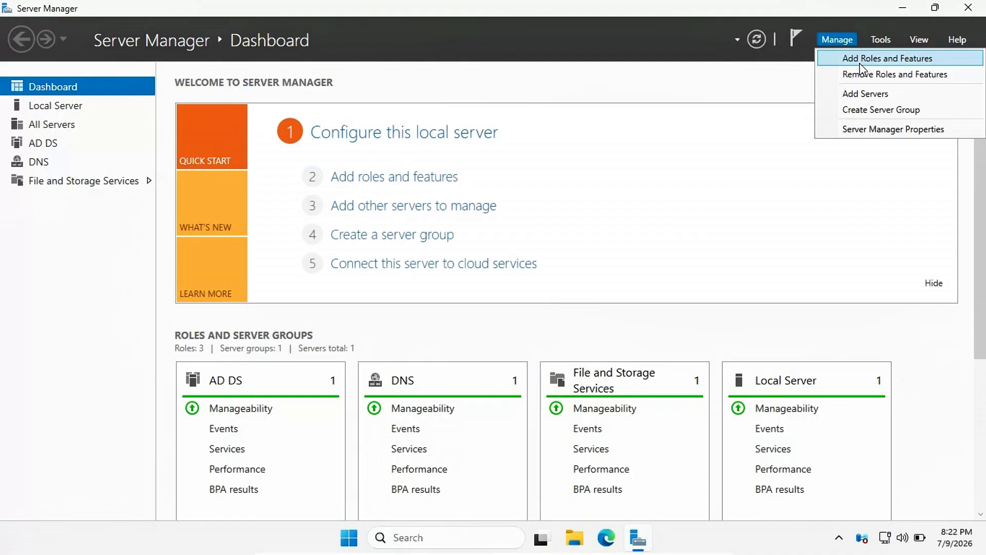
pyautogui.click(861, 60)
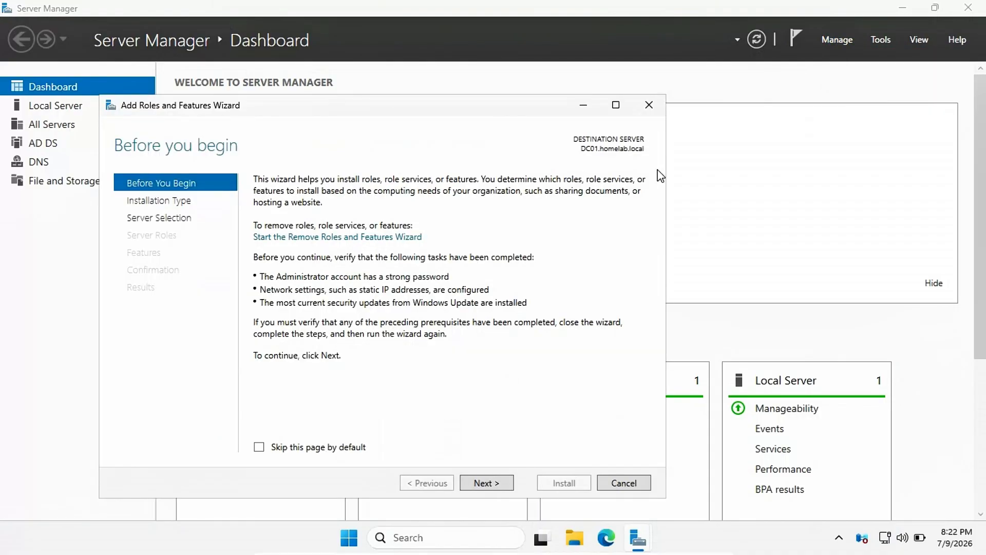
pyautogui.click(486, 483)
pyautogui.click(487, 482)
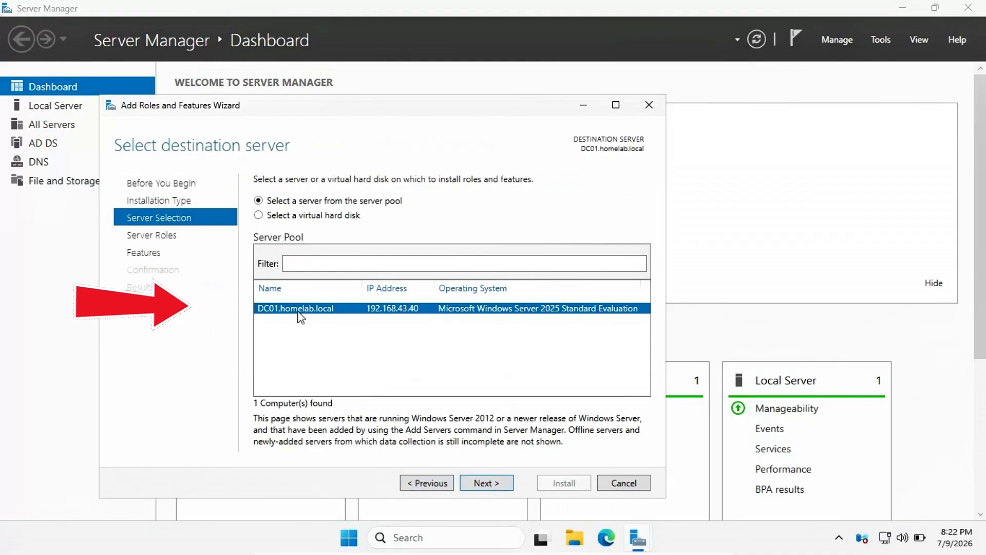
pyautogui.click(478, 486)
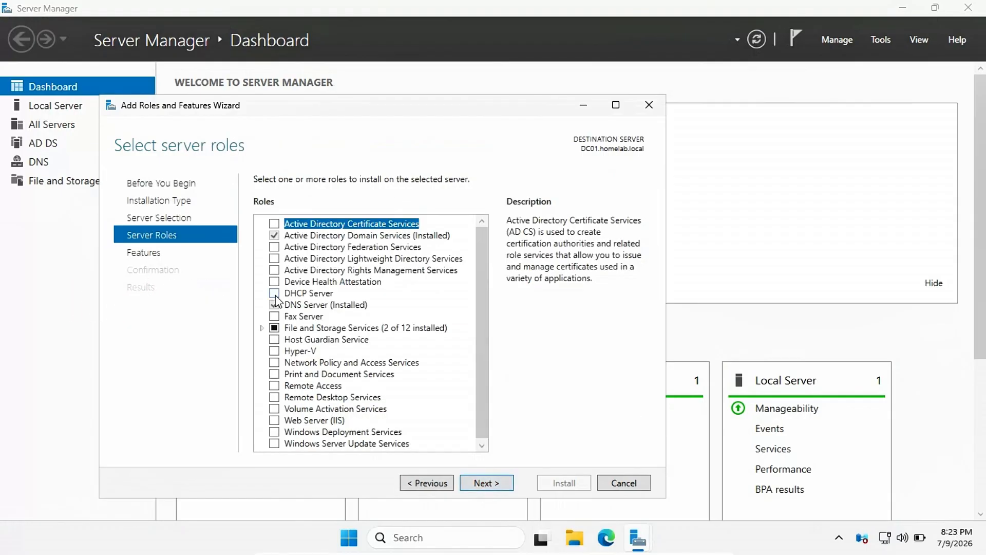
# Select the DHCP Server role and add its required features, including the management tools.
pyautogui.click(275, 297)
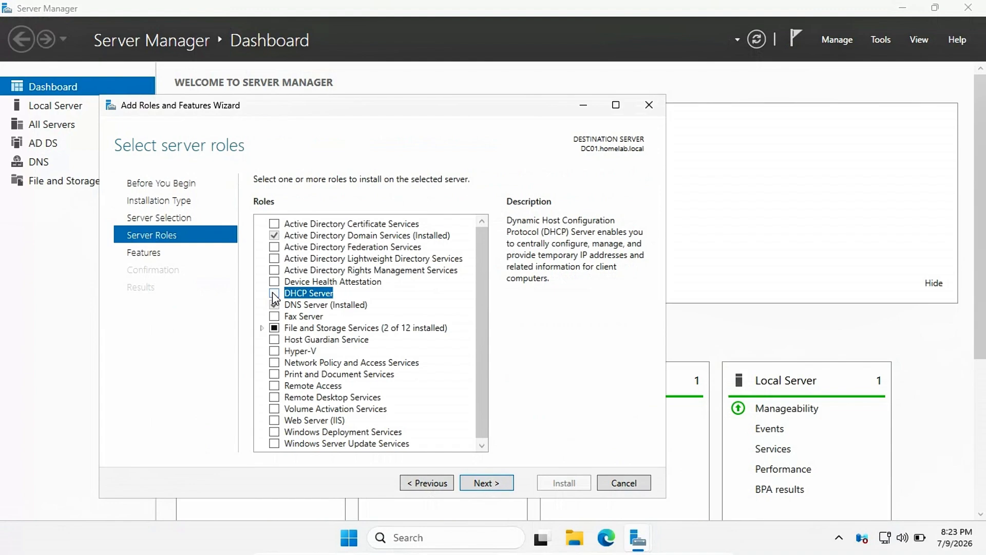
pyautogui.click(274, 293)
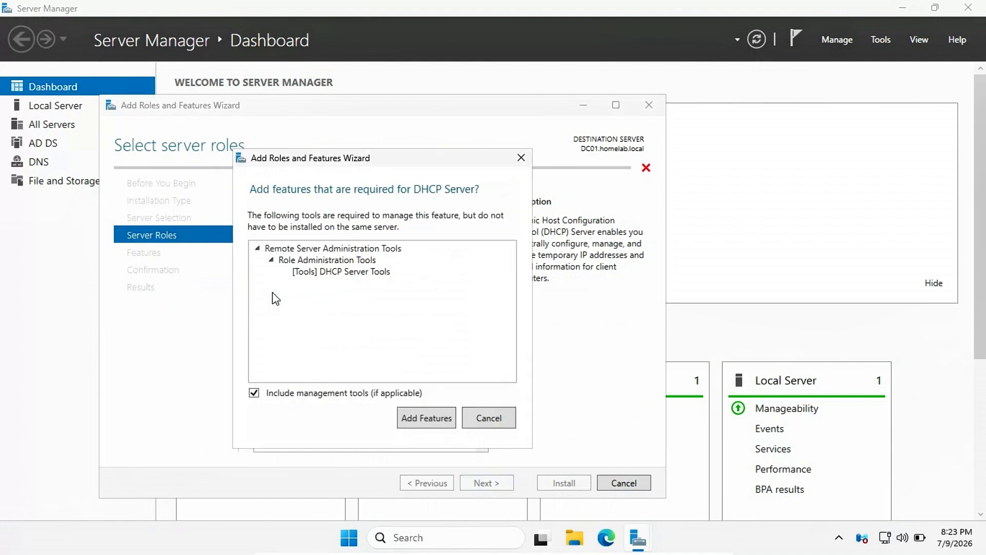
pyautogui.click(426, 417)
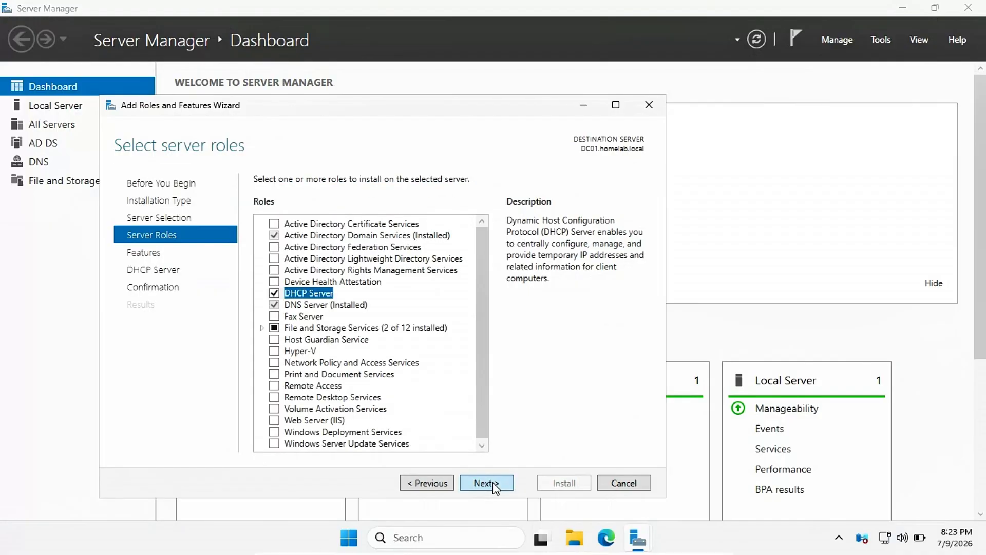
# Install the DHCP Server role without extra features and close the wizard once installation finishes.
pyautogui.click(492, 482)
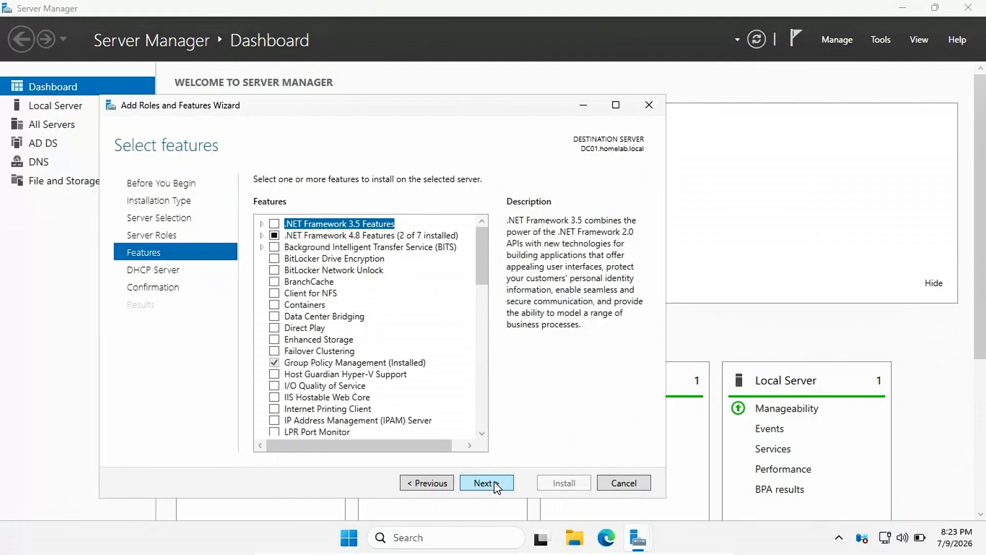
pyautogui.click(493, 482)
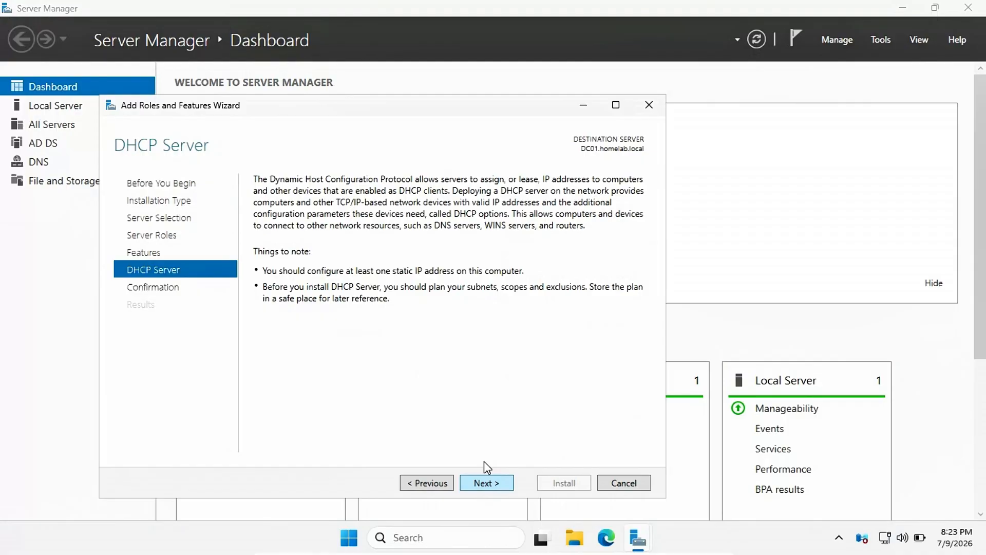
pyautogui.click(487, 483)
pyautogui.click(568, 483)
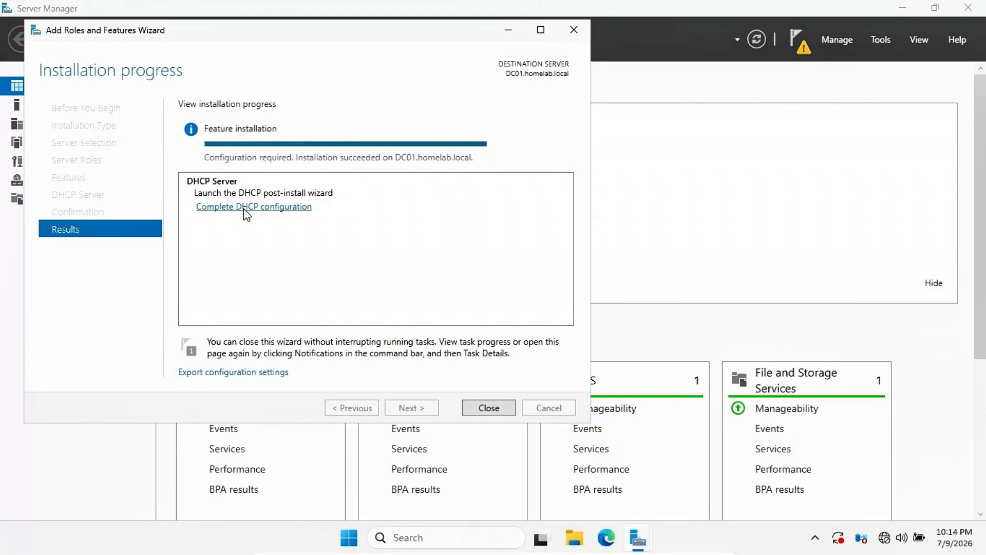
pyautogui.click(490, 409)
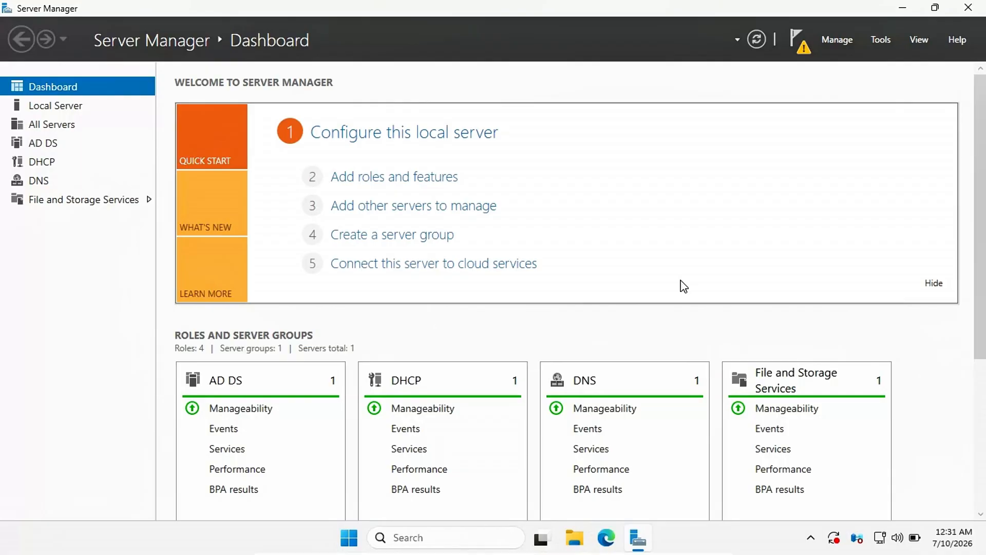
# Open the DHCP management console and expand the dc01.homelab.local server.
pyautogui.click(886, 41)
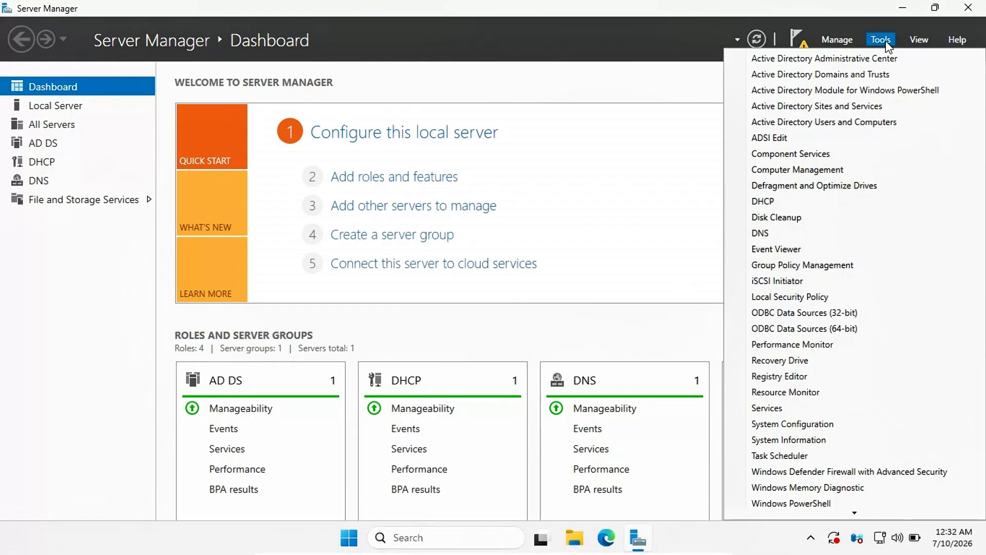
pyautogui.click(802, 202)
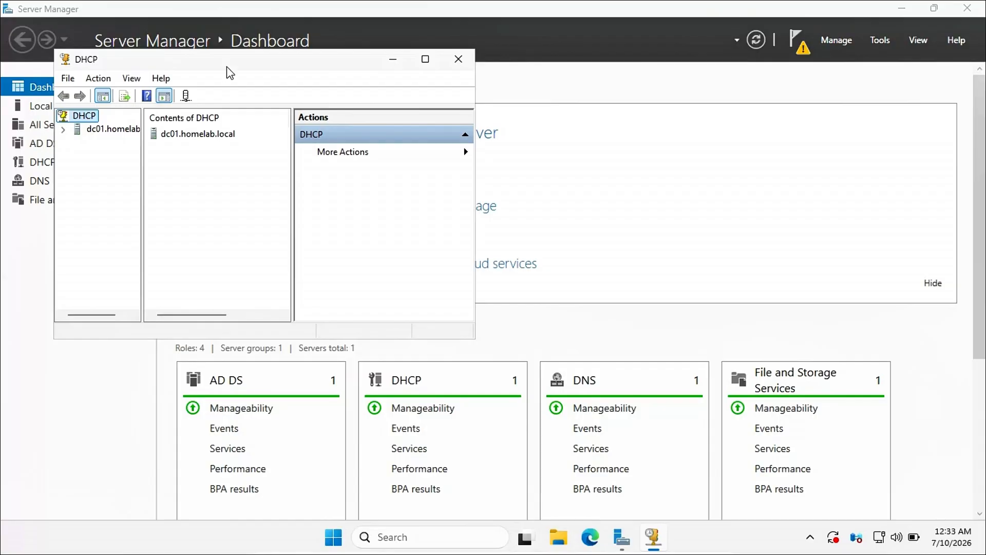
pyautogui.click(183, 183)
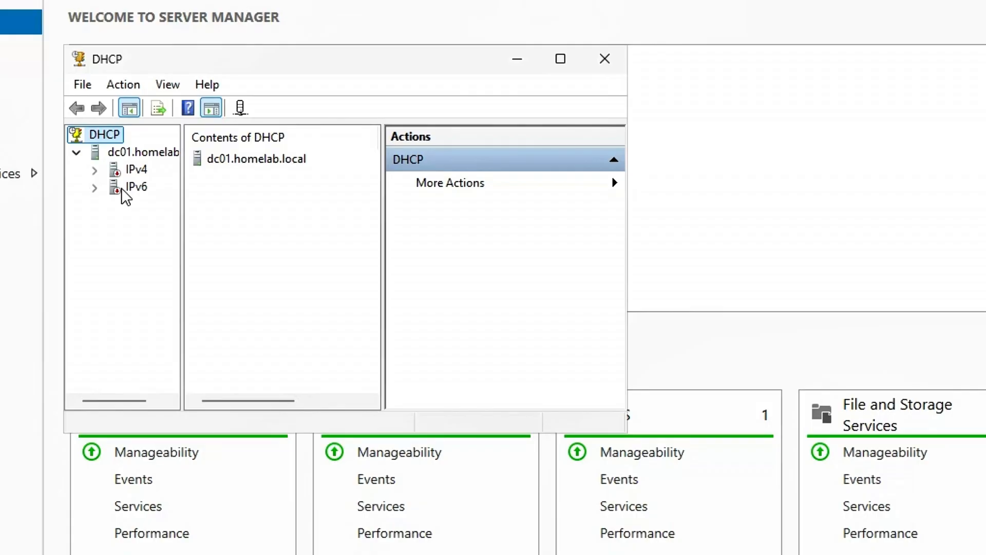
# Authorize the dc01.homelab.local DHCP server and refresh it.
pyautogui.click(131, 154)
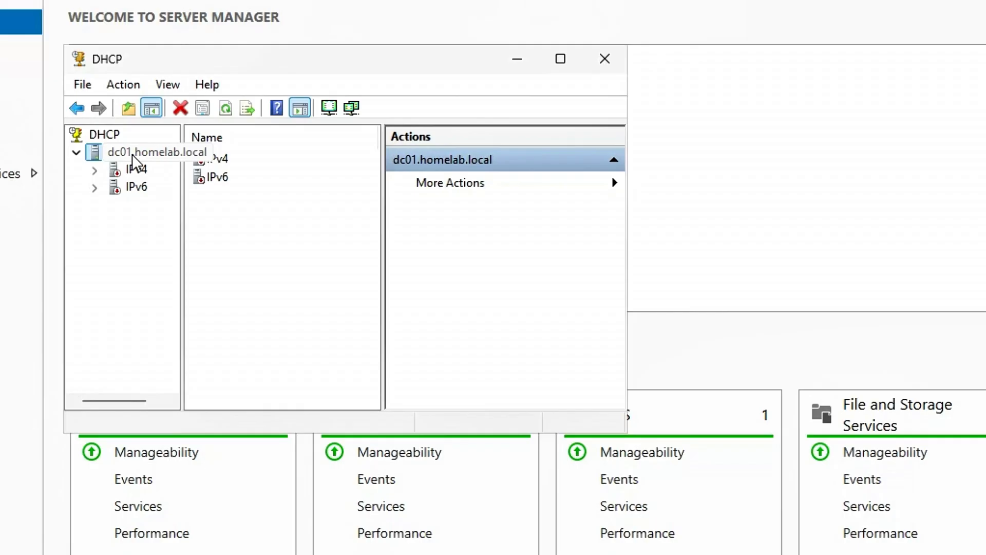
pyautogui.rightClick(131, 154)
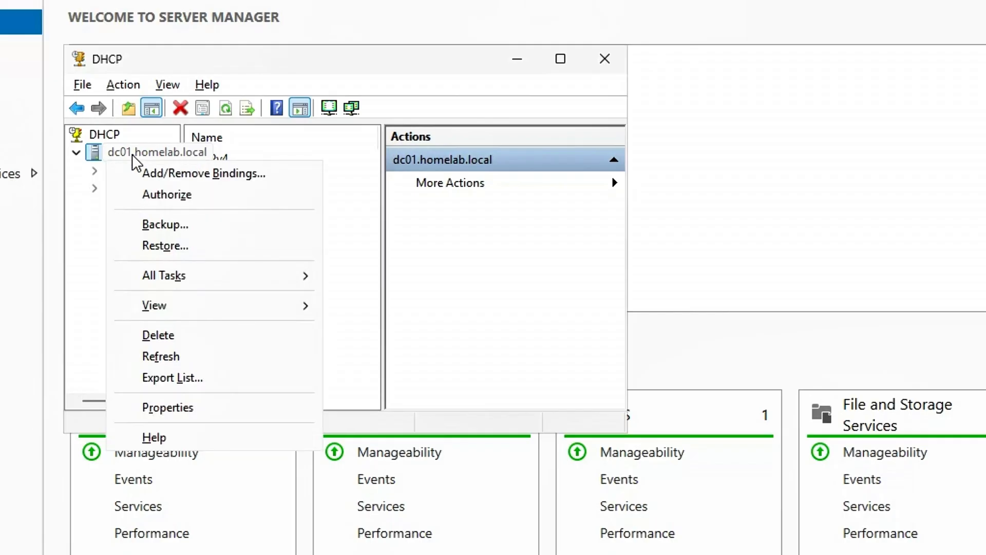
pyautogui.click(195, 198)
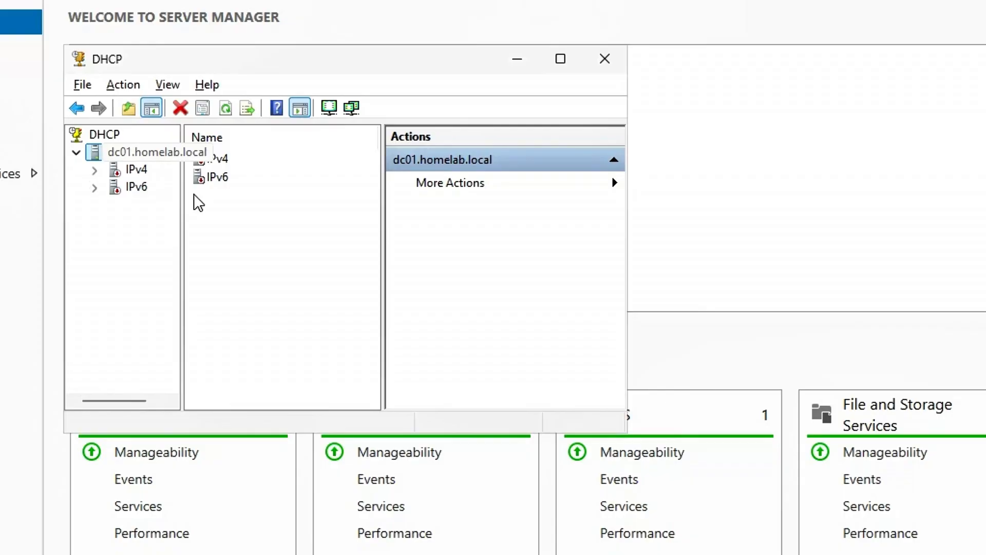
pyautogui.rightClick(107, 158)
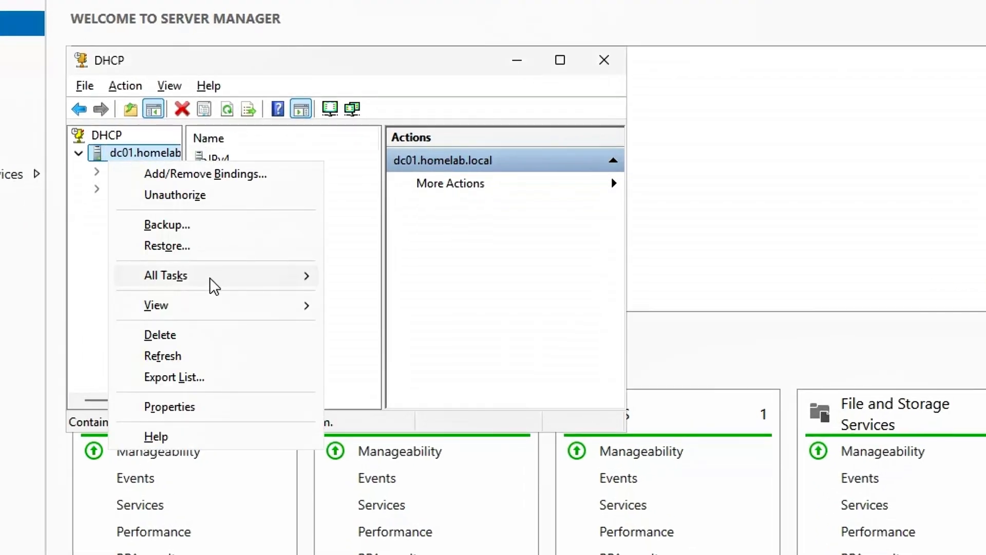
pyautogui.click(202, 360)
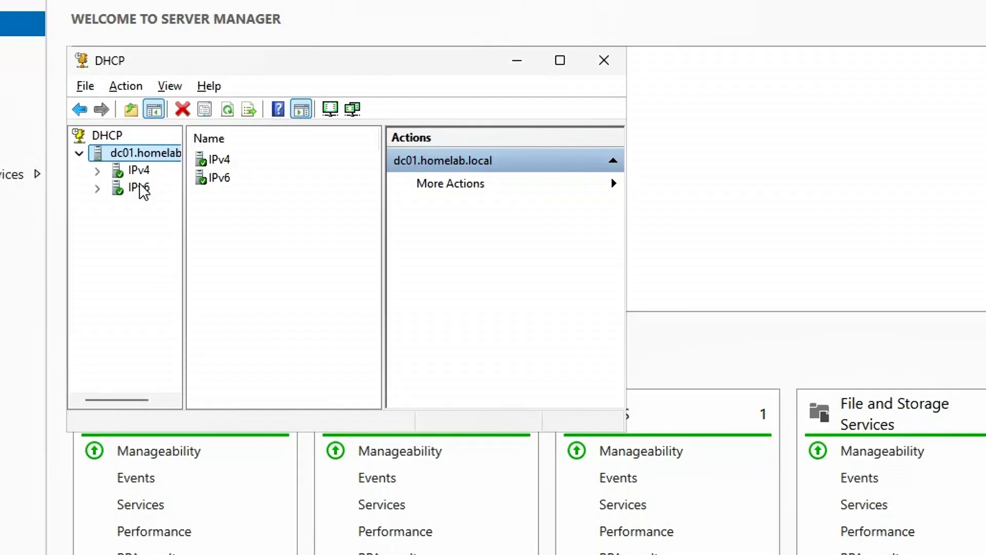
# Start a new scope under IPv4 and name it "Lab Scope", leaving the description empty.
pyautogui.doubleClick(132, 171)
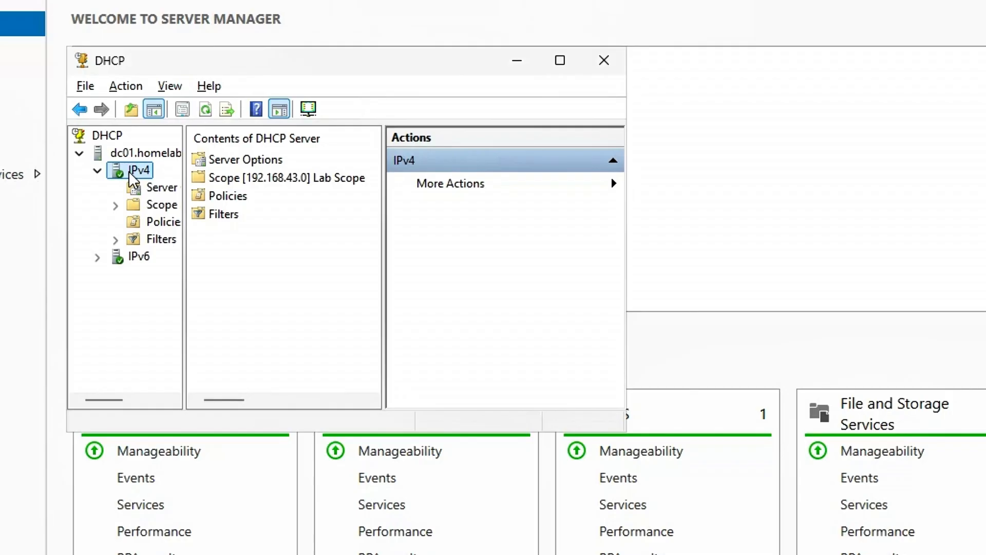
pyautogui.rightClick(130, 172)
pyautogui.click(149, 221)
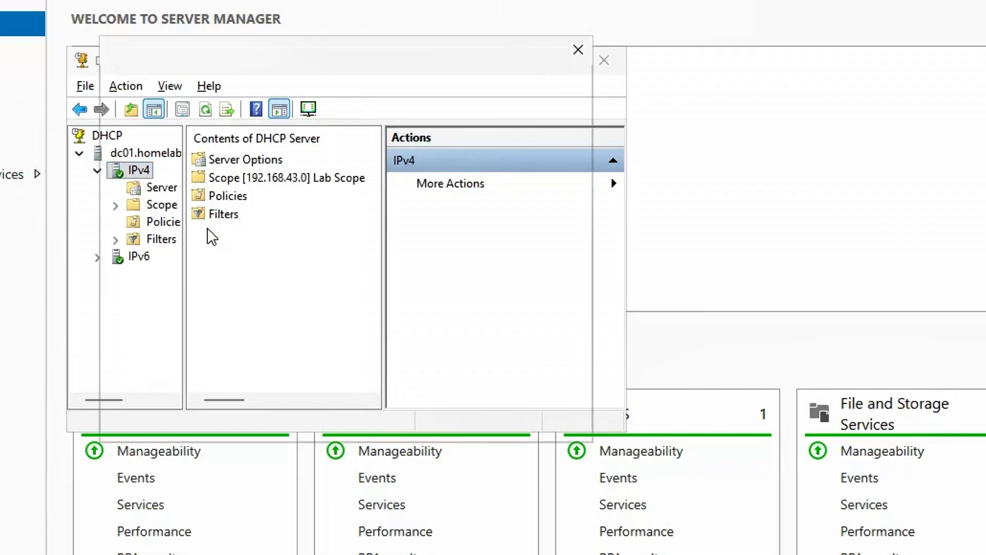
pyautogui.click(479, 419)
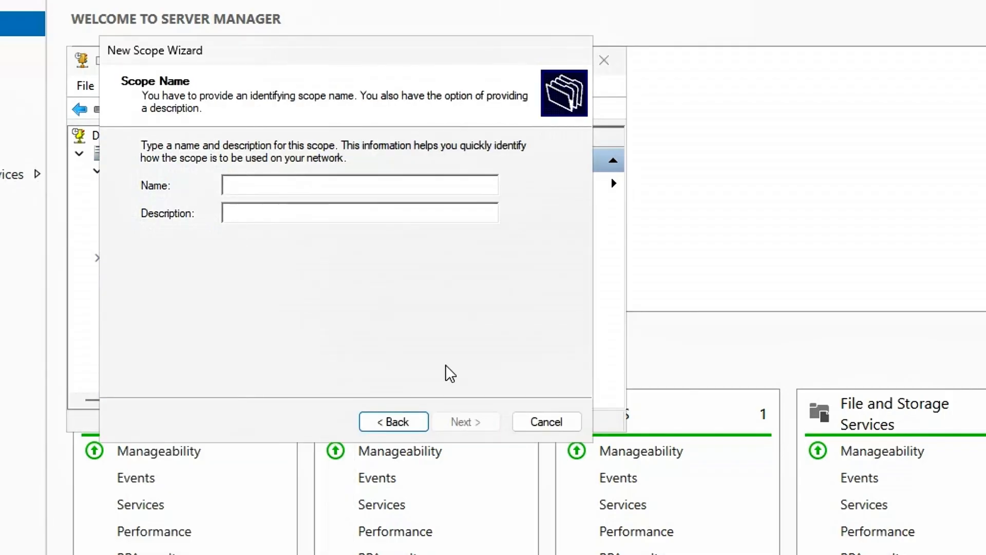
pyautogui.click(315, 193)
pyautogui.write('Lab Scope')
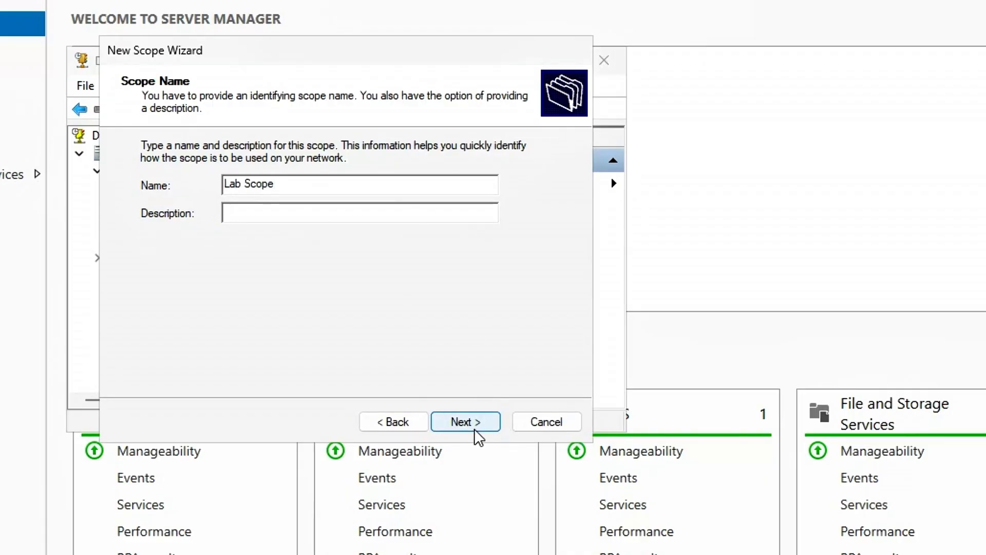
pyautogui.click(465, 421)
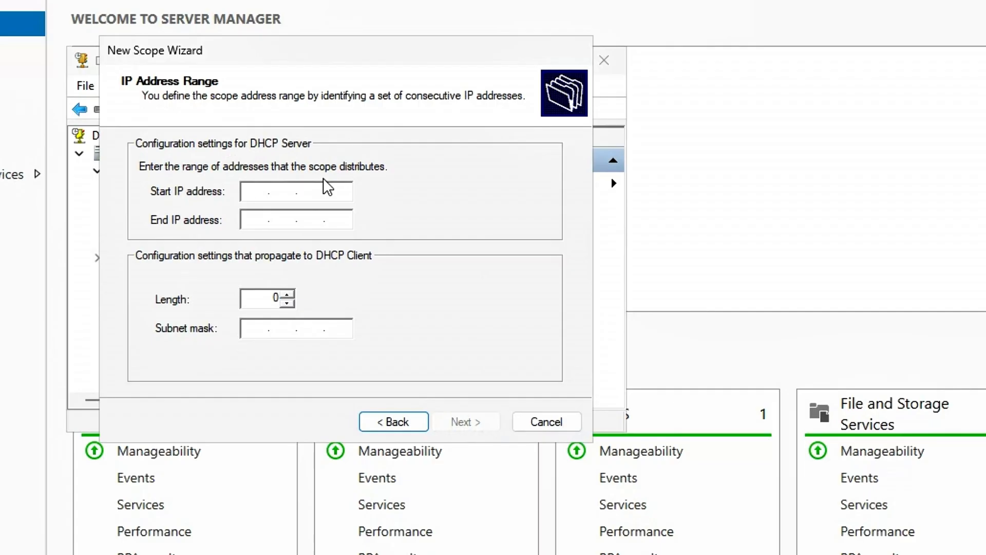
# Set the scope's address range from 192.168.43.100 to 192.168.43.200, keeping the 24-bit subnet mask.
pyautogui.write('192 . 168 . 43 . 100')
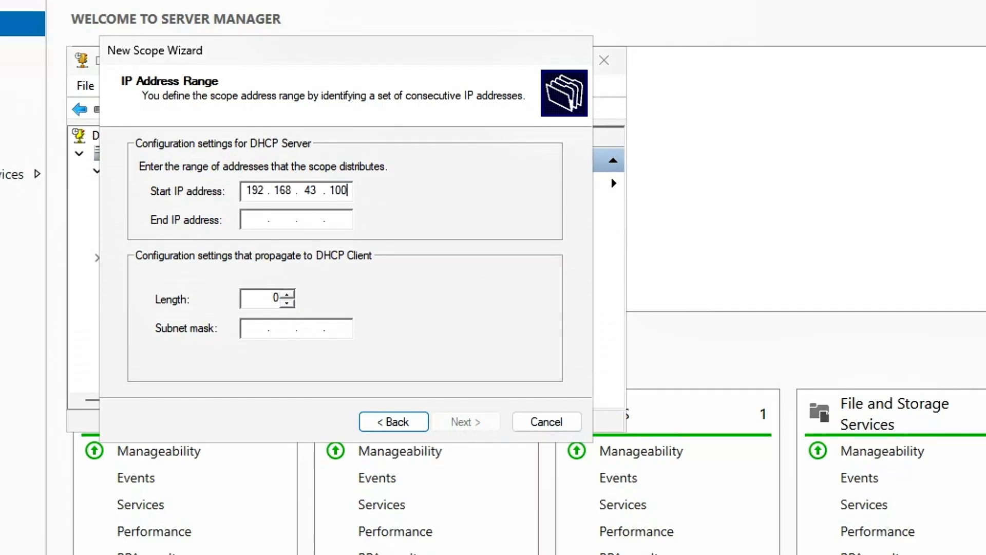
pyautogui.press('Tab')
pyautogui.write('192 . 168 . ')
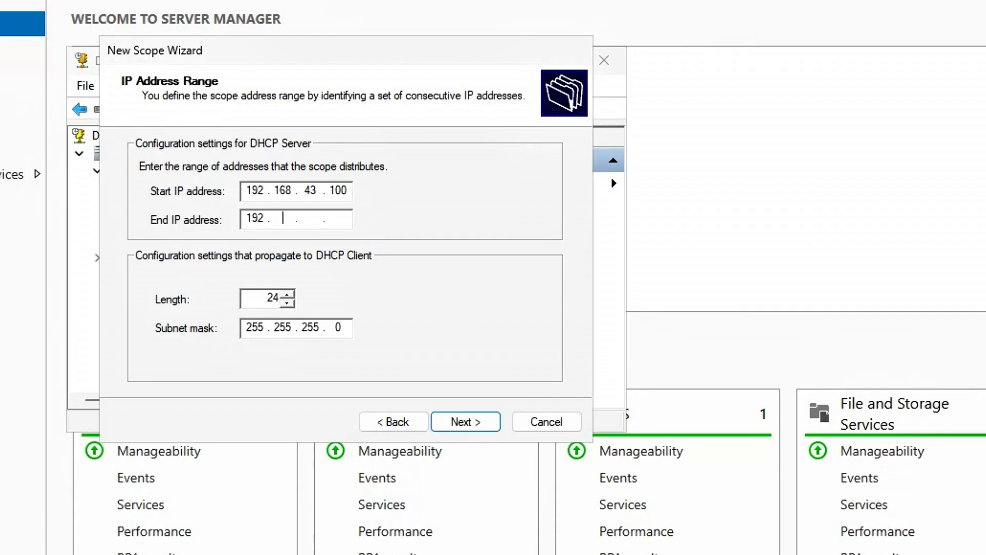
pyautogui.write('43 . 200')
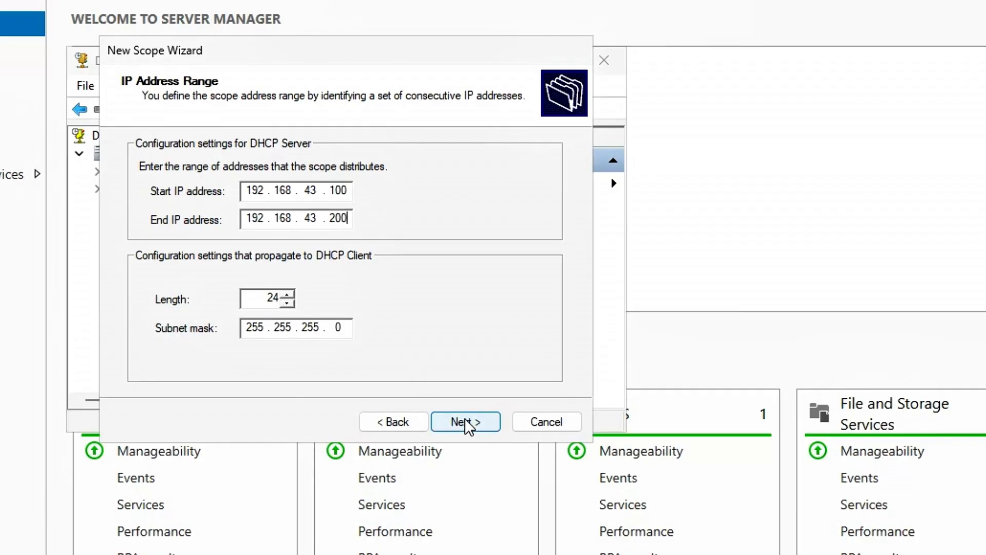
pyautogui.click(476, 426)
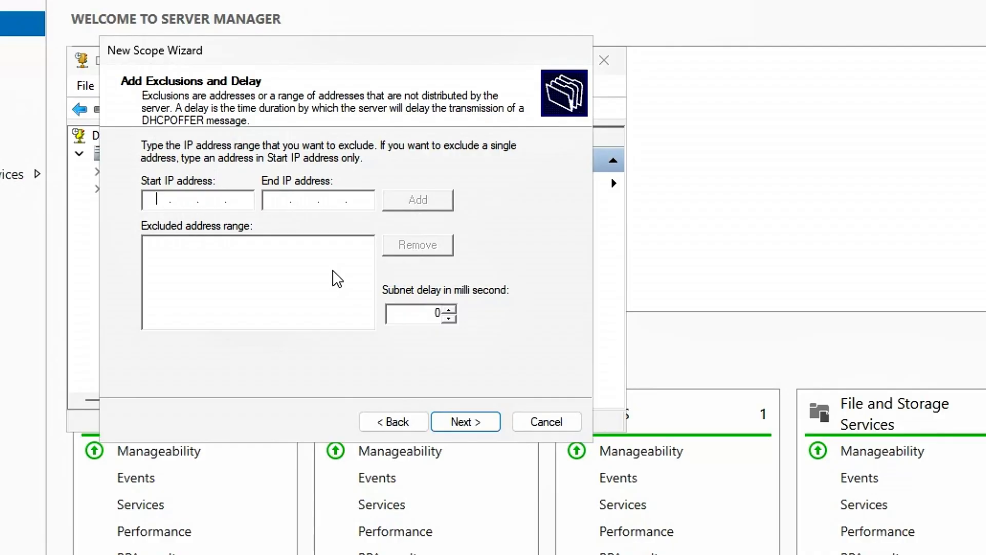
# Add no exclusions, keep the default lease duration, and choose to configure the scope's DHCP options now.
pyautogui.click(475, 426)
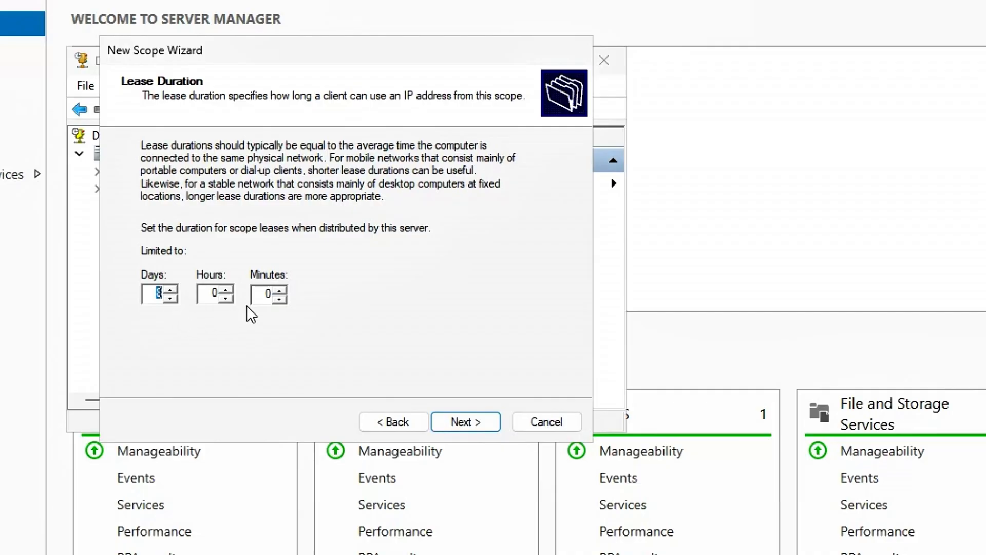
pyautogui.click(464, 420)
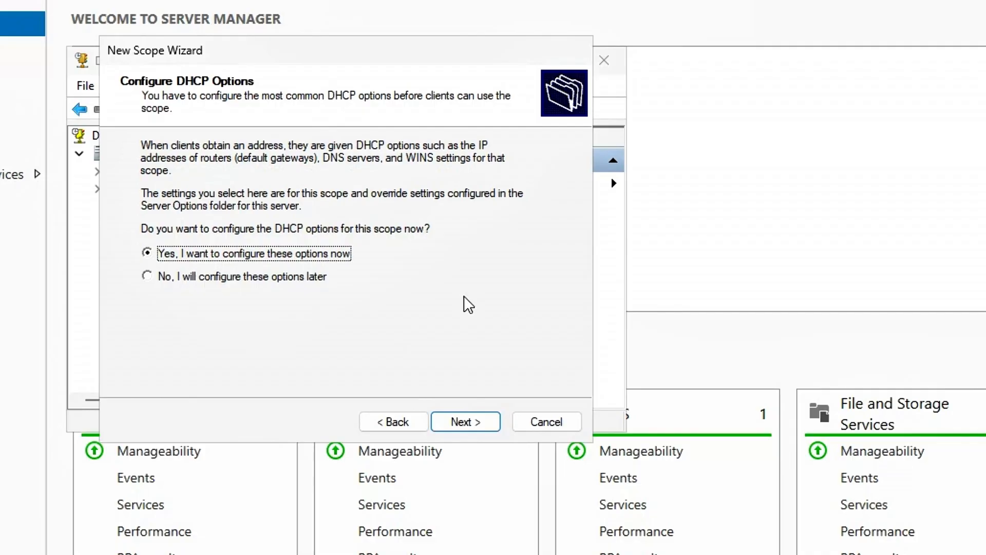
pyautogui.click(473, 425)
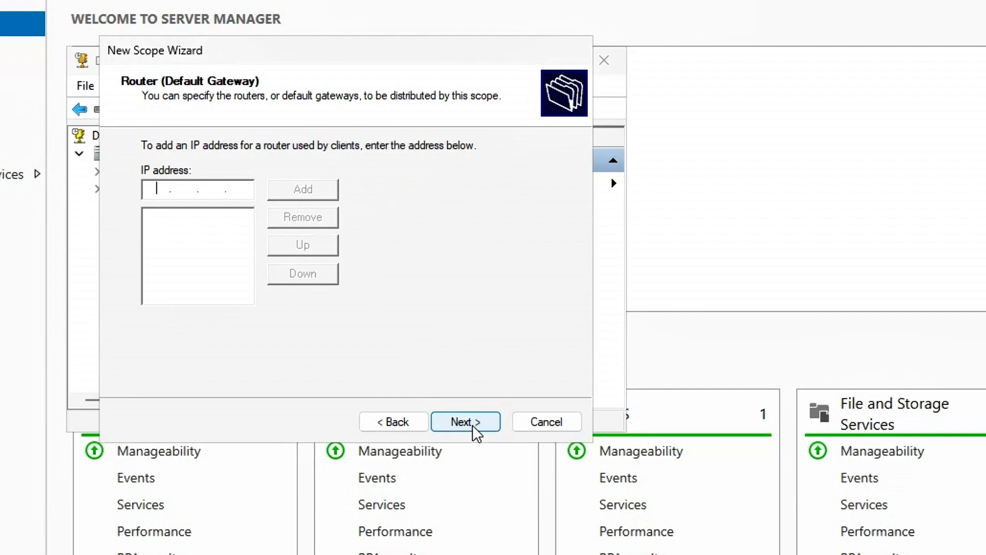
# Add 192.168.43.1 as the scope's default gateway and continue to the DNS settings.
pyautogui.write('192 . ')
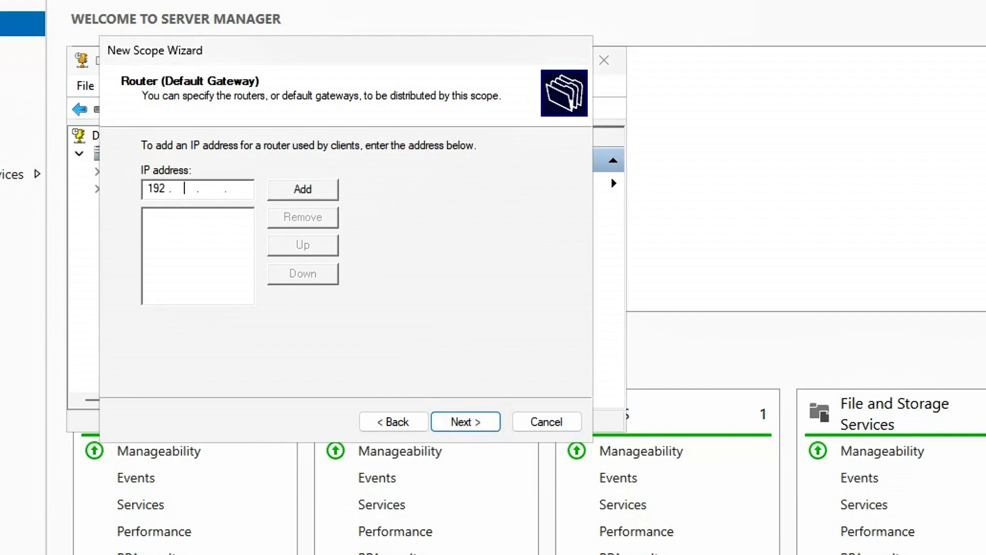
pyautogui.write('168 . 43 . 1')
pyautogui.click(320, 195)
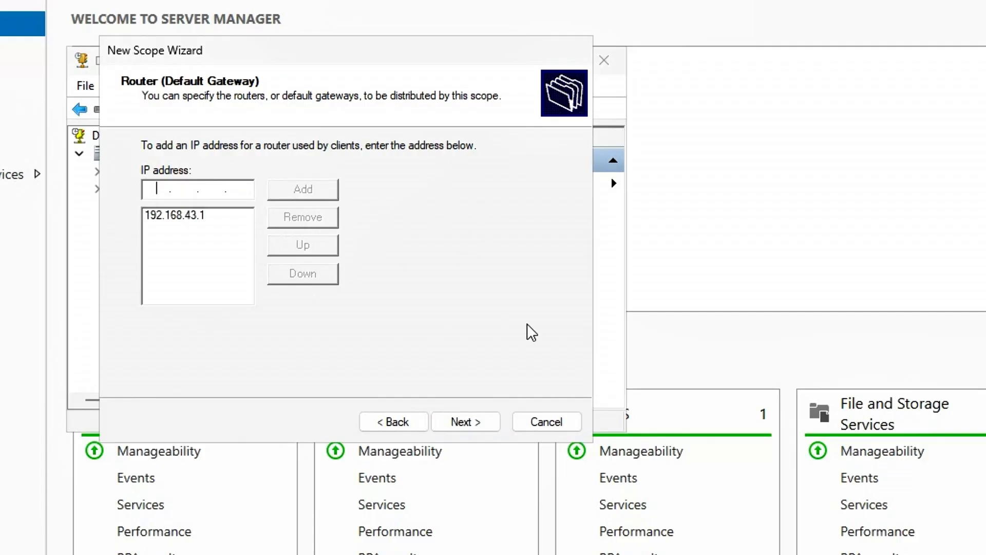
pyautogui.click(476, 425)
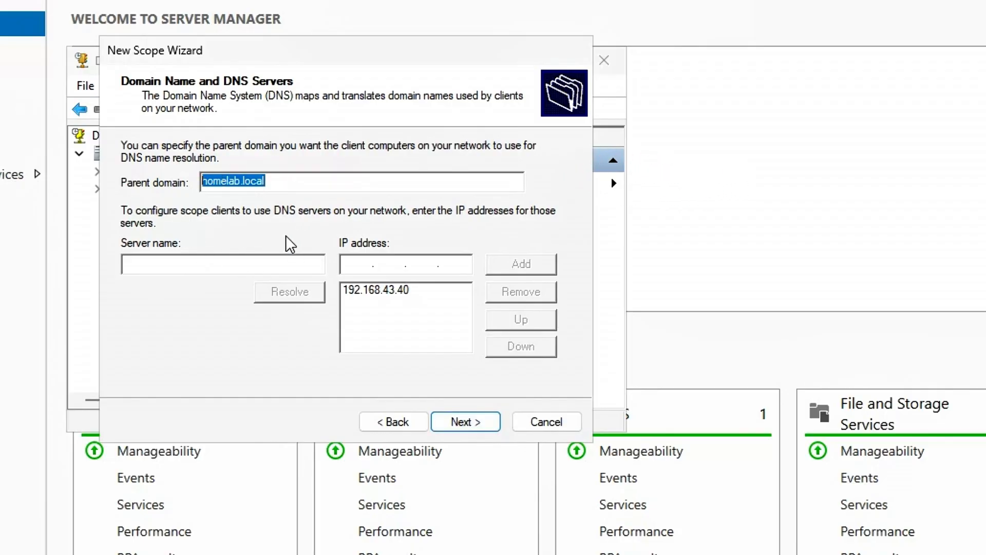
# Keep homelab.local as the parent domain with DNS server 192.168.43.40, and leave the WINS servers empty.
pyautogui.click(424, 294)
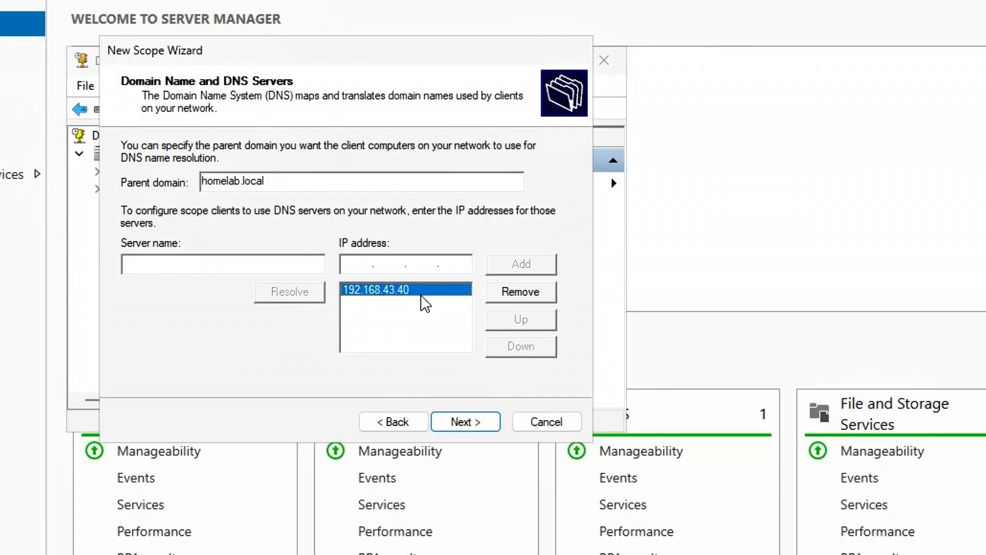
pyautogui.click(477, 425)
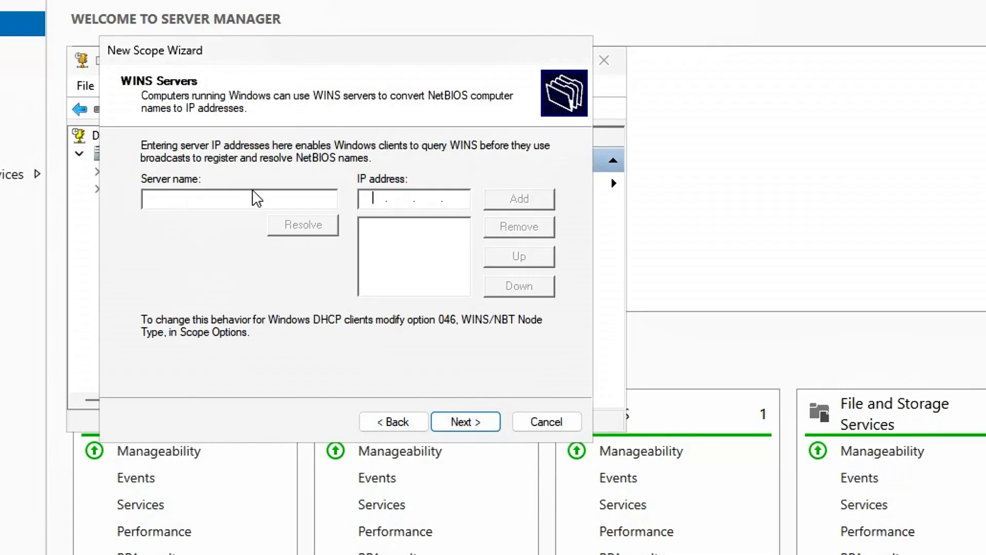
pyautogui.click(485, 425)
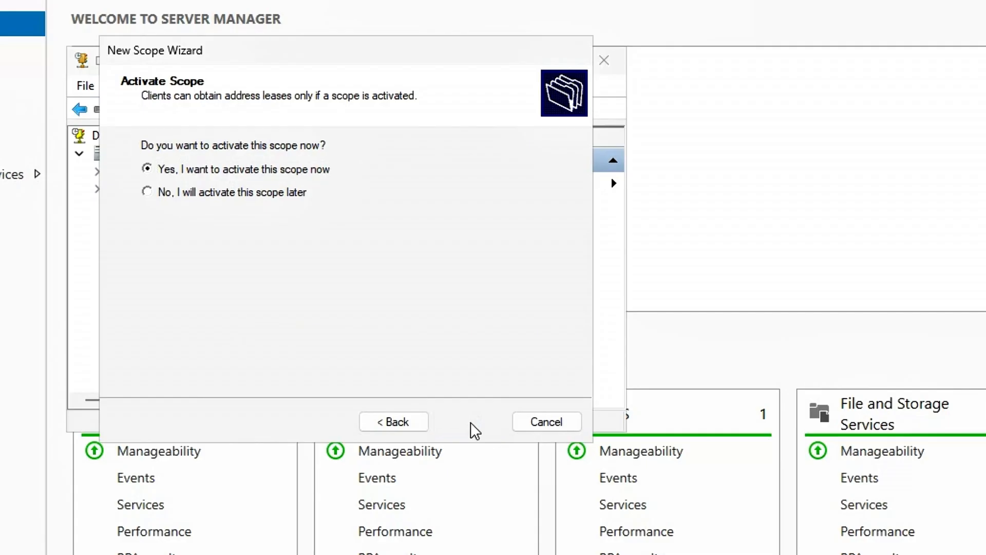
# Activate the scope now, finish the New Scope Wizard and close the DHCP console.
pyautogui.click(470, 424)
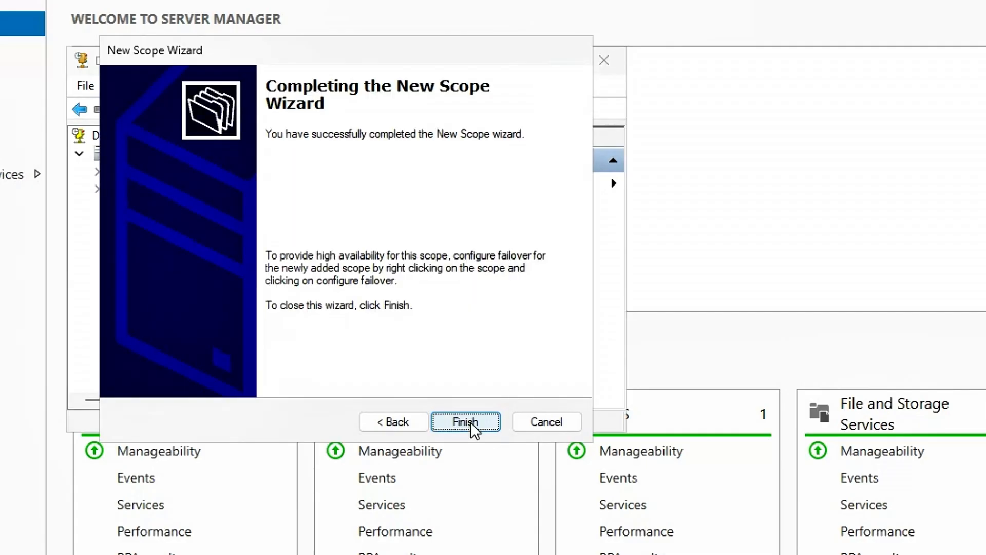
pyautogui.click(470, 424)
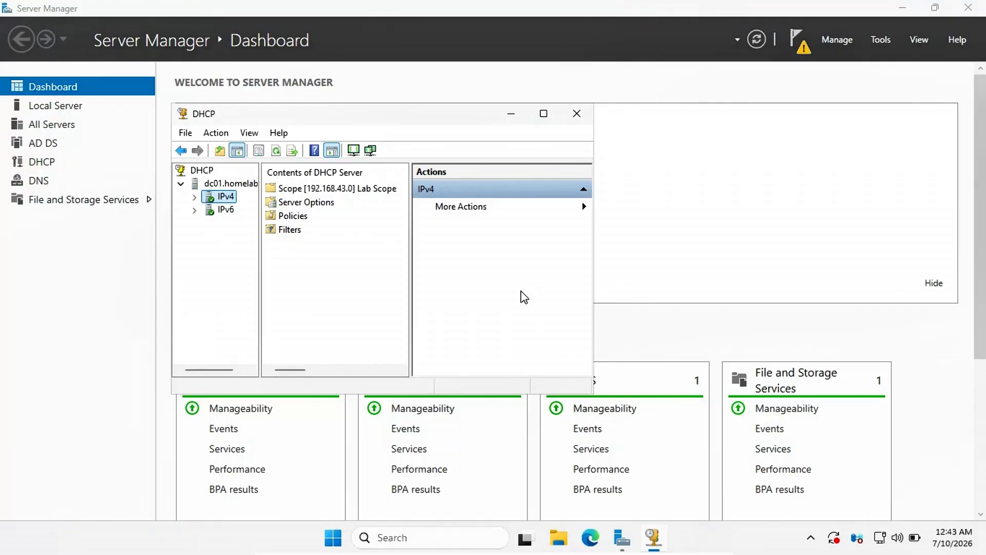
pyautogui.click(608, 69)
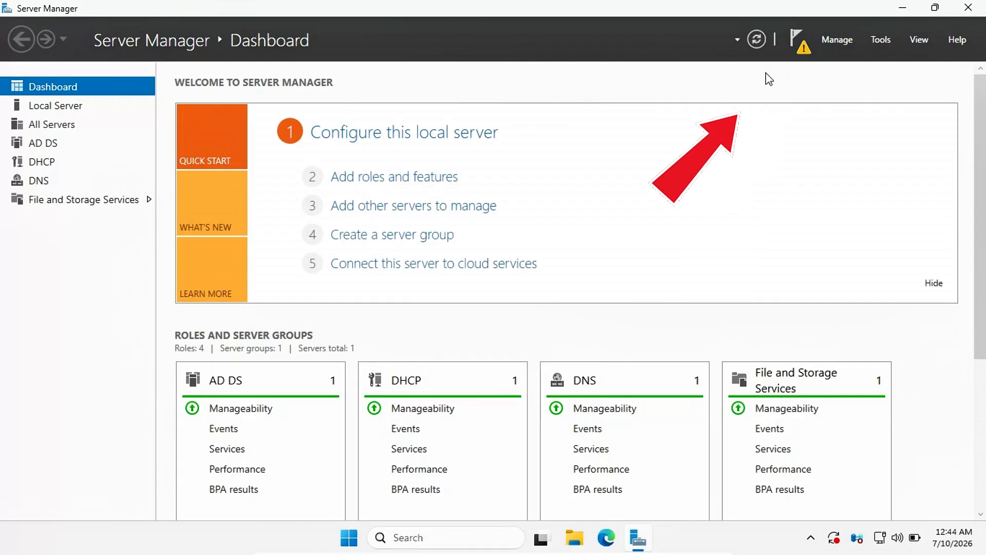
# Run the pending DHCP post-install configuration with the HOMELAB\Administrator credentials, then close the wizard.
pyautogui.click(808, 46)
pyautogui.click(677, 129)
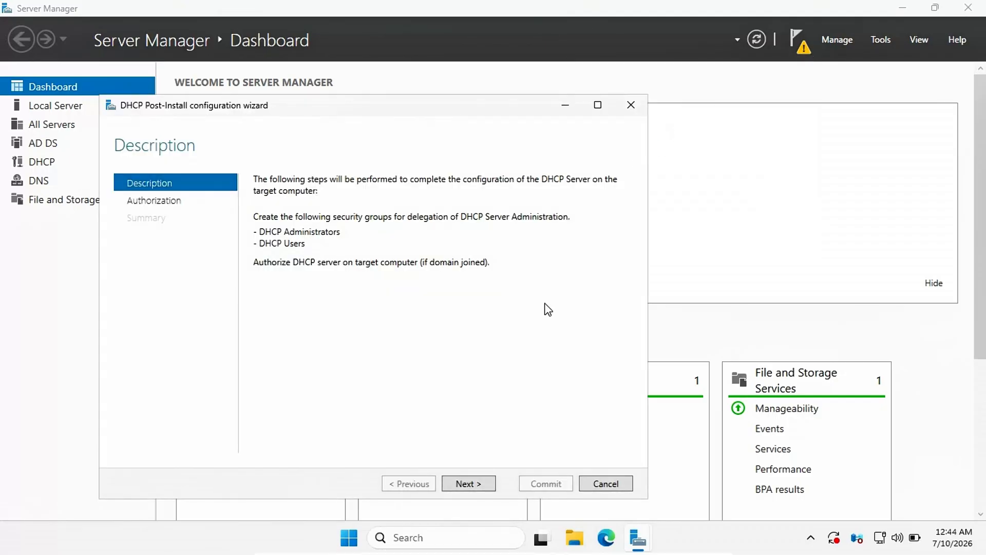
pyautogui.click(468, 484)
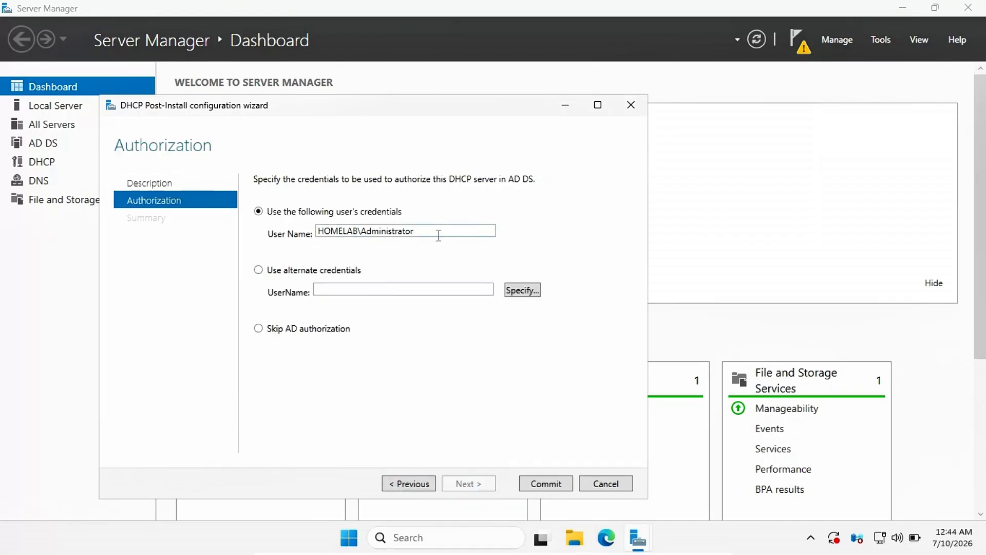
pyautogui.click(544, 485)
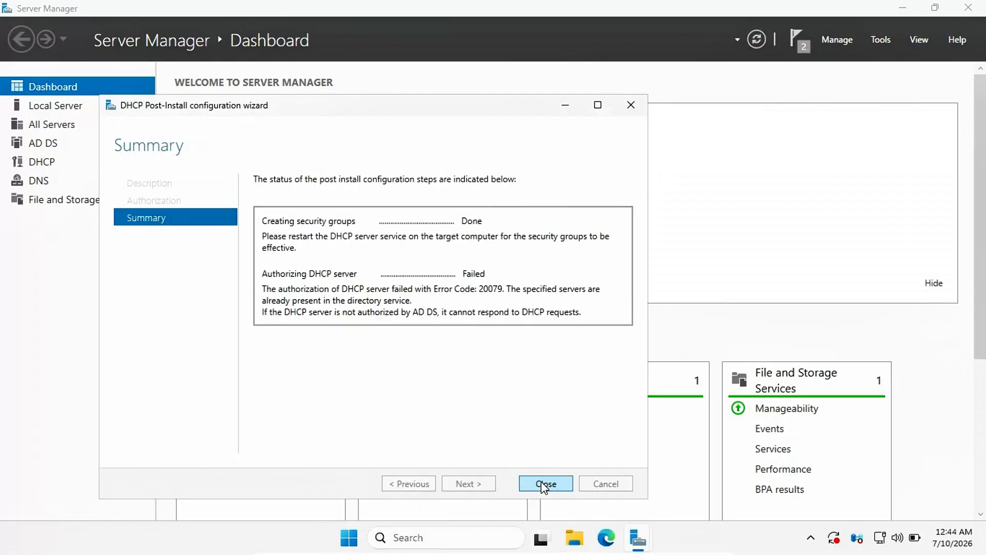
pyautogui.click(545, 484)
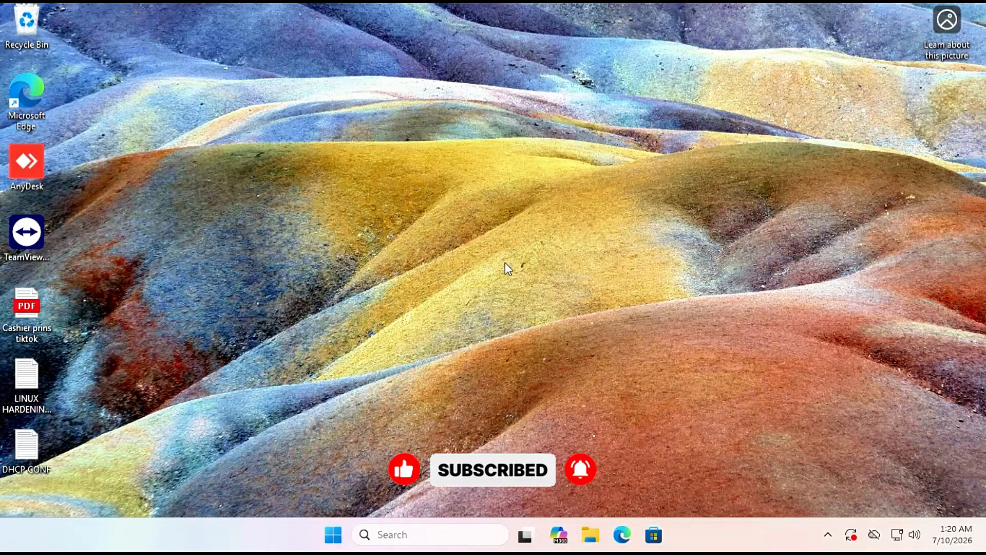
# On the client PC, open a command prompt and run ipconfig /all to list its network configuration.
pyautogui.press('super+r')
pyautogui.write('cmd')
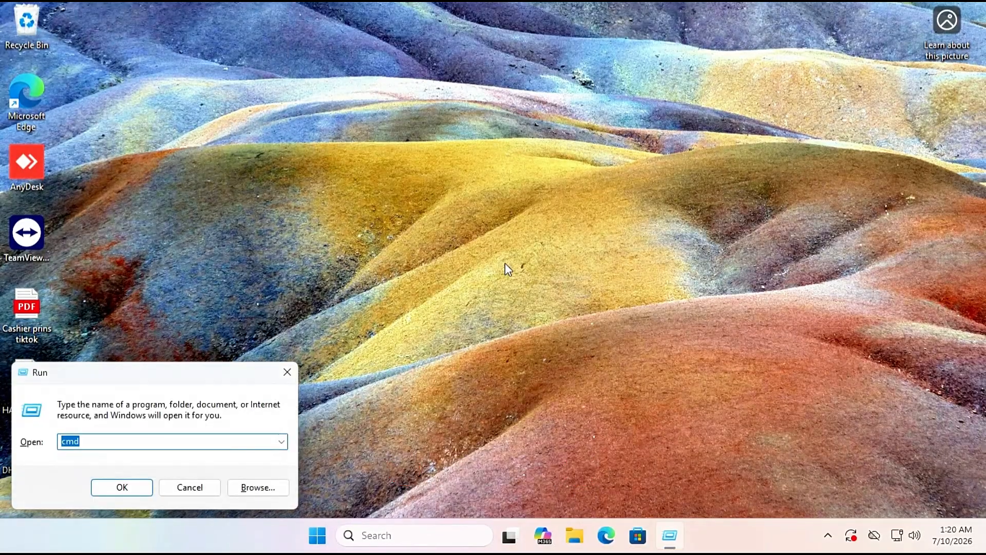
pyautogui.press('Return')
pyautogui.write('ipconfig ')
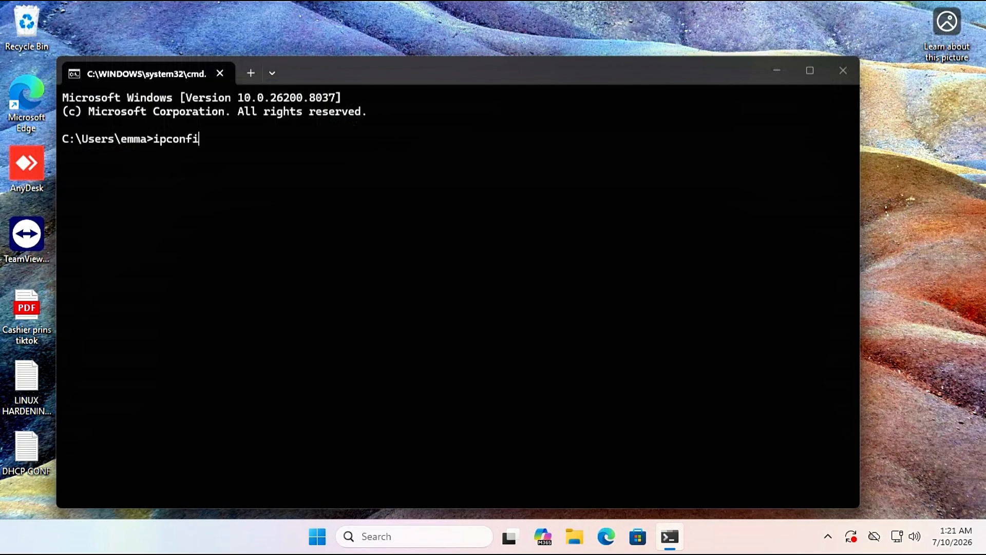
pyautogui.write('/all')
pyautogui.press('Return')
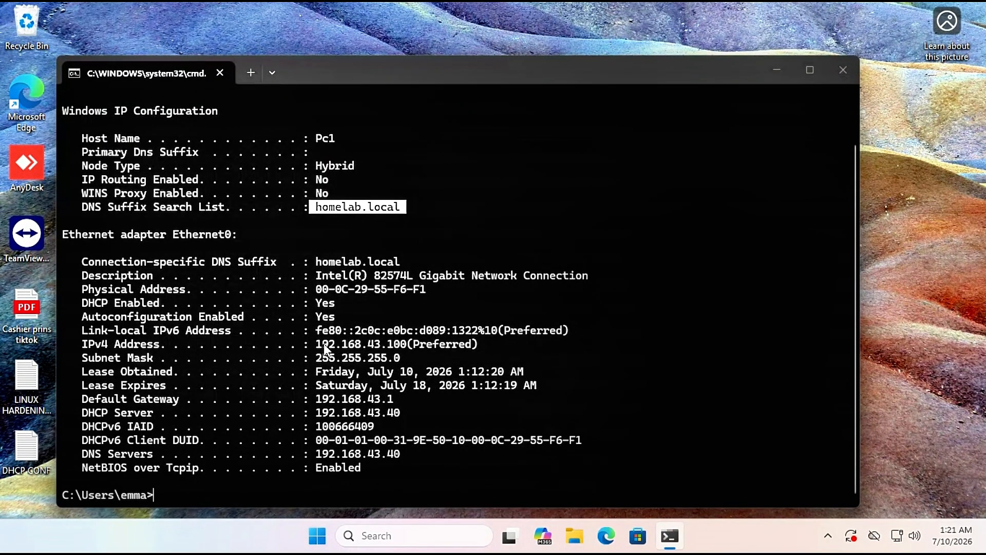
# Check the client's IPv4 address and DHCP server in the ipconfig output, then exit the command prompt.
pyautogui.moveTo(325, 349); pyautogui.dragTo(378, 352)
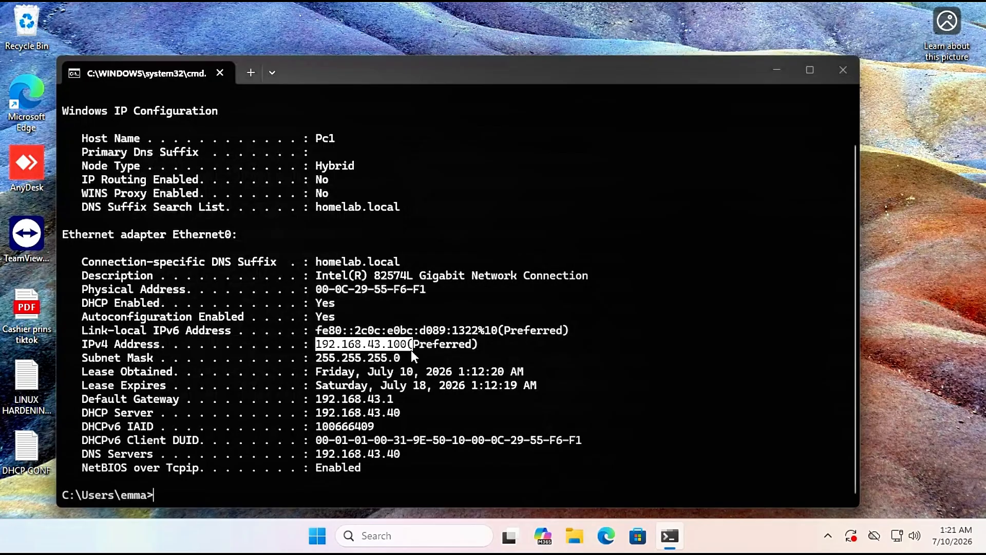
pyautogui.moveTo(316, 414); pyautogui.dragTo(328, 417)
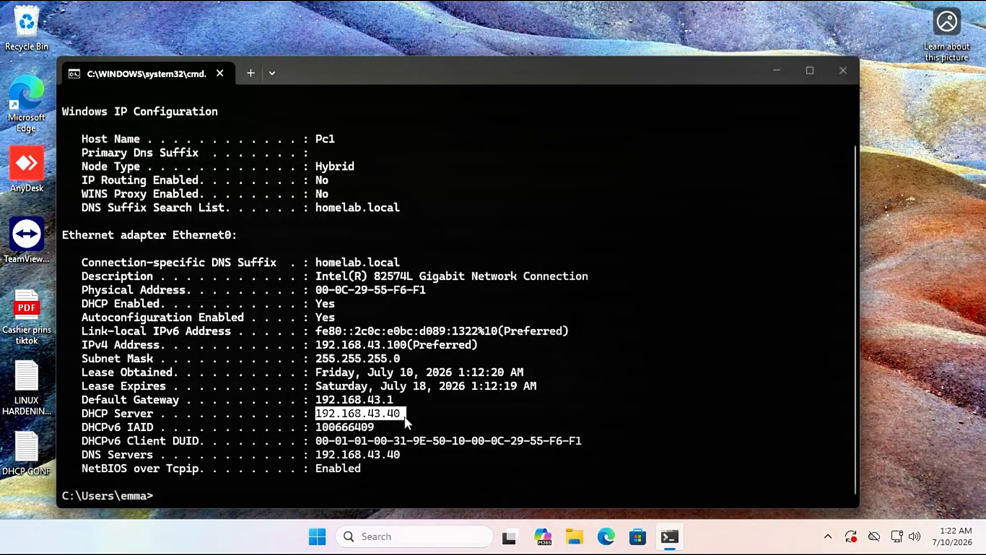
pyautogui.press('Return')
pyautogui.press('Return')
pyautogui.write('exit')
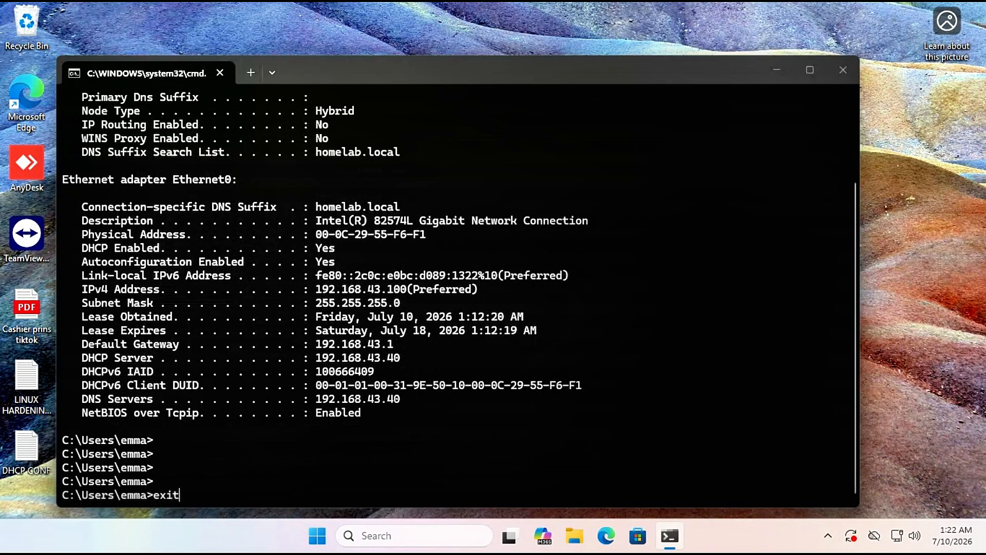
pyautogui.press('Return')
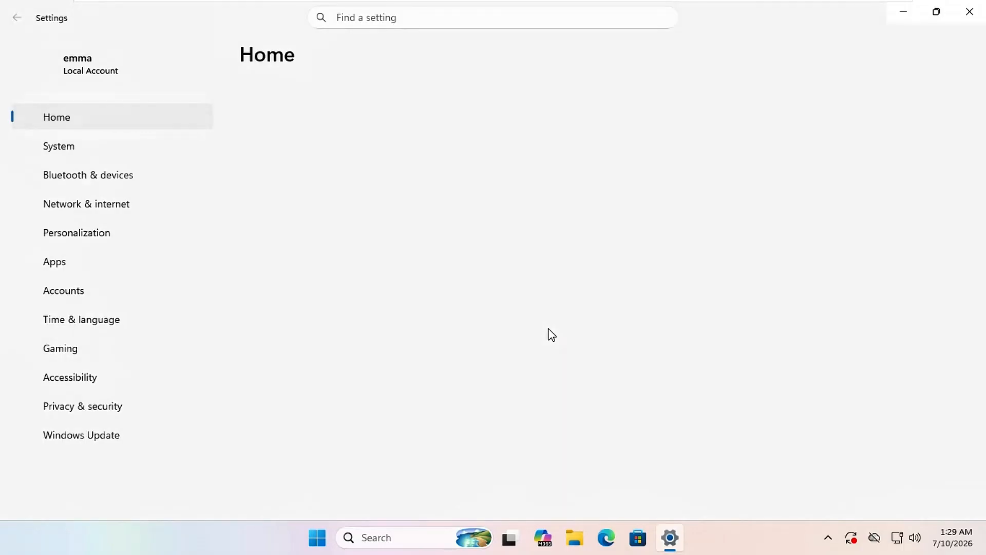
# In the client's Settings, go to the system's About information and open the computer name and domain membership changes.
pyautogui.click(85, 155)
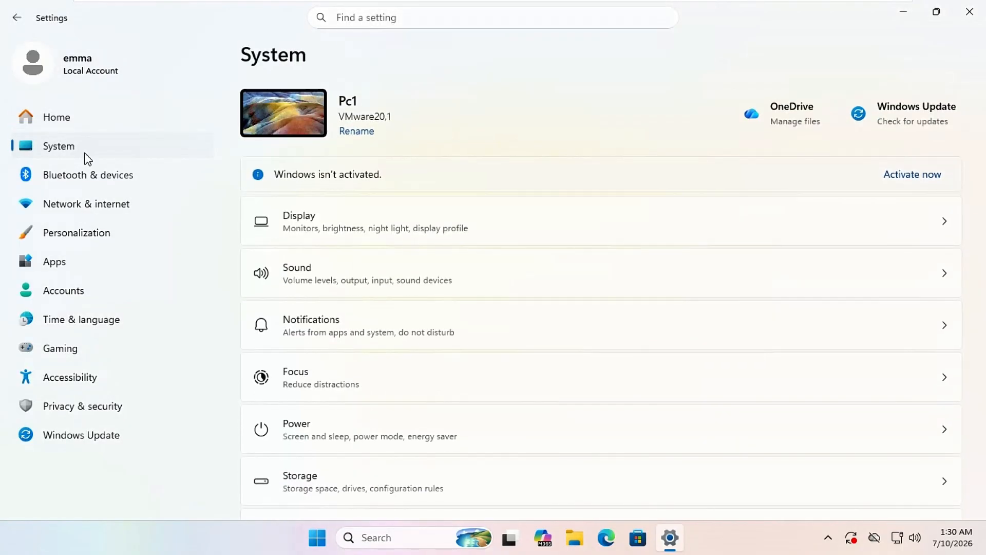
pyautogui.scroll(-10, 420, 468)
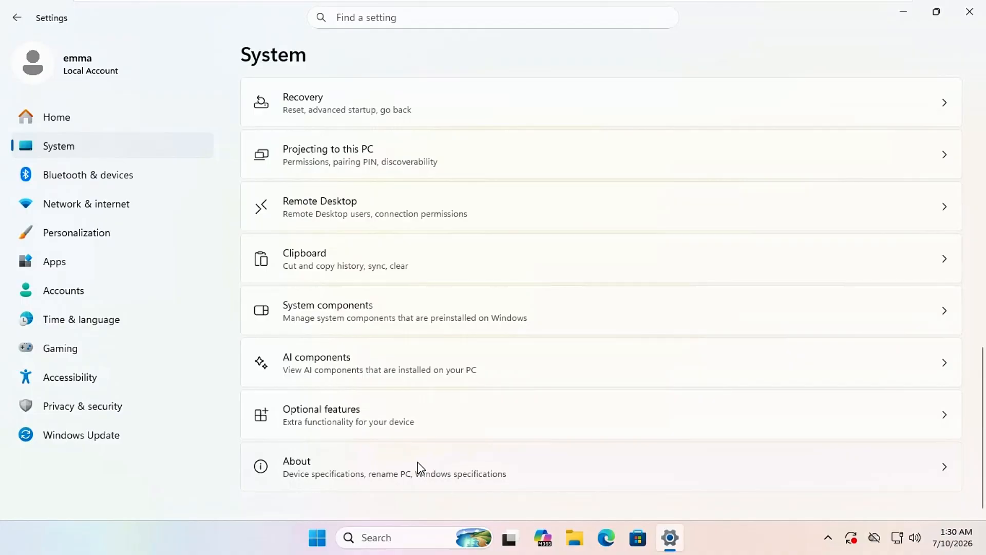
pyautogui.click(402, 467)
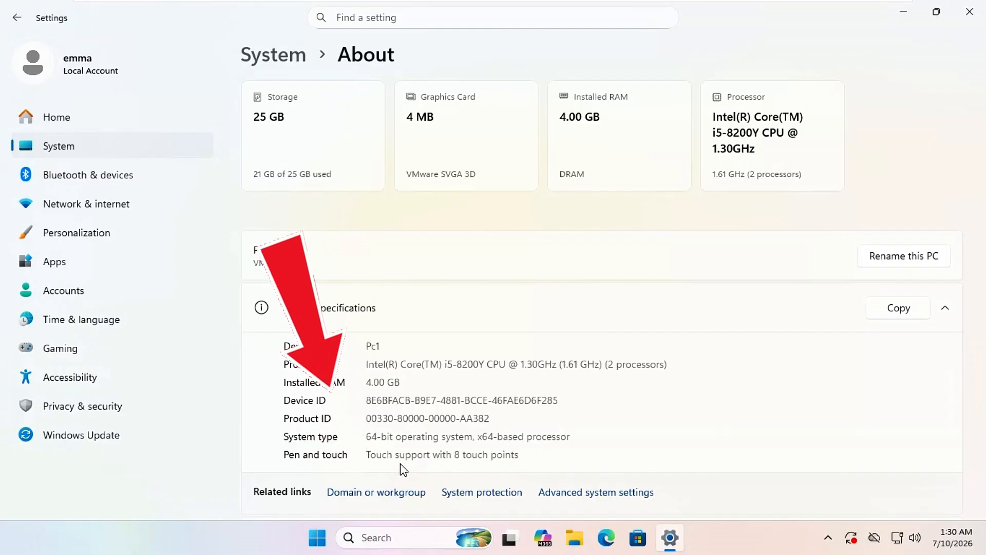
pyautogui.click(372, 494)
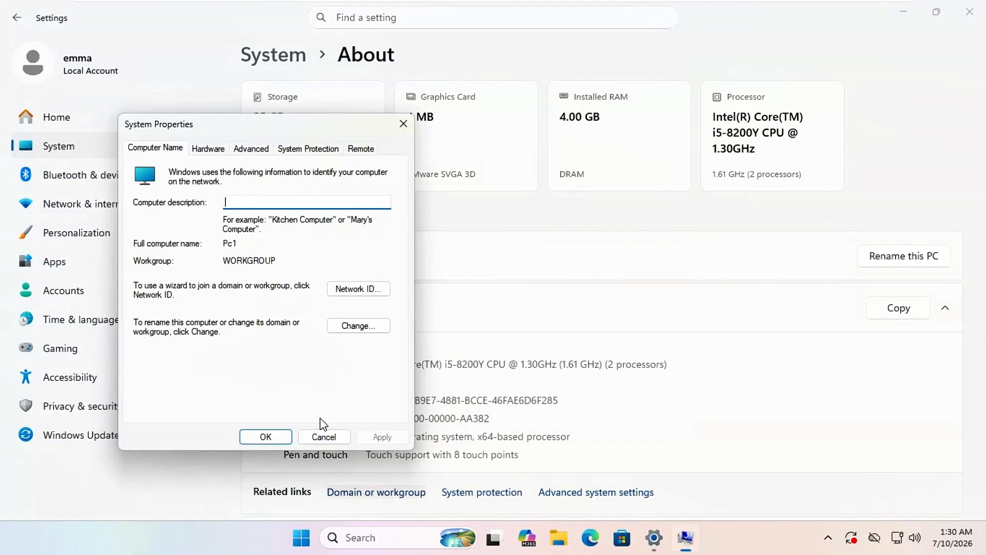
pyautogui.click(360, 328)
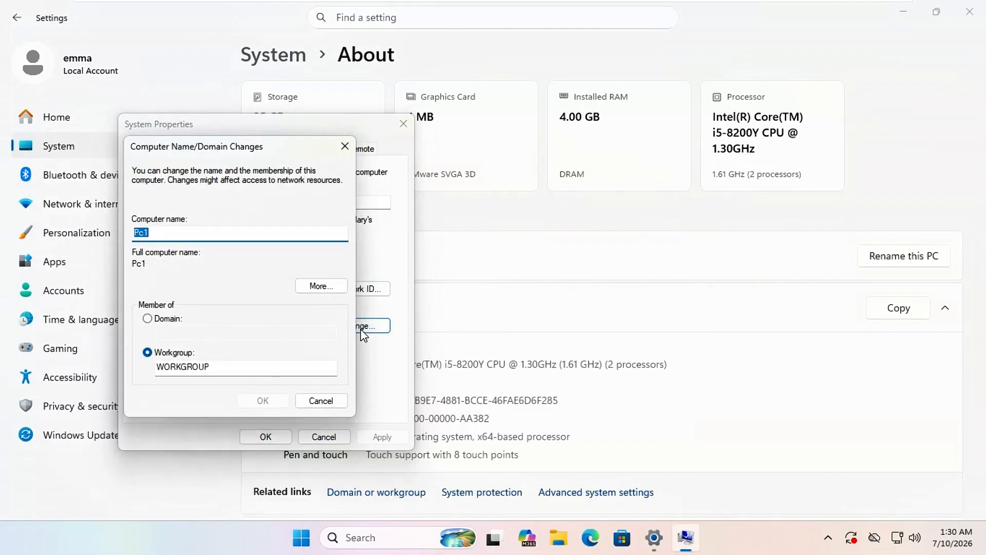
# Make the computer a member of the domain homelab.local instead of a workgroup and submit the change.
pyautogui.click(147, 319)
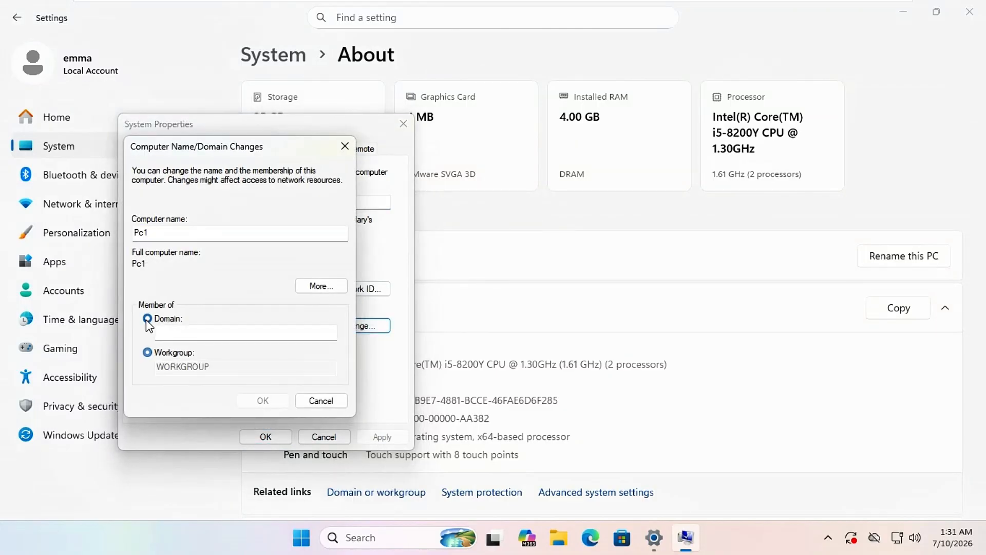
pyautogui.click(175, 334)
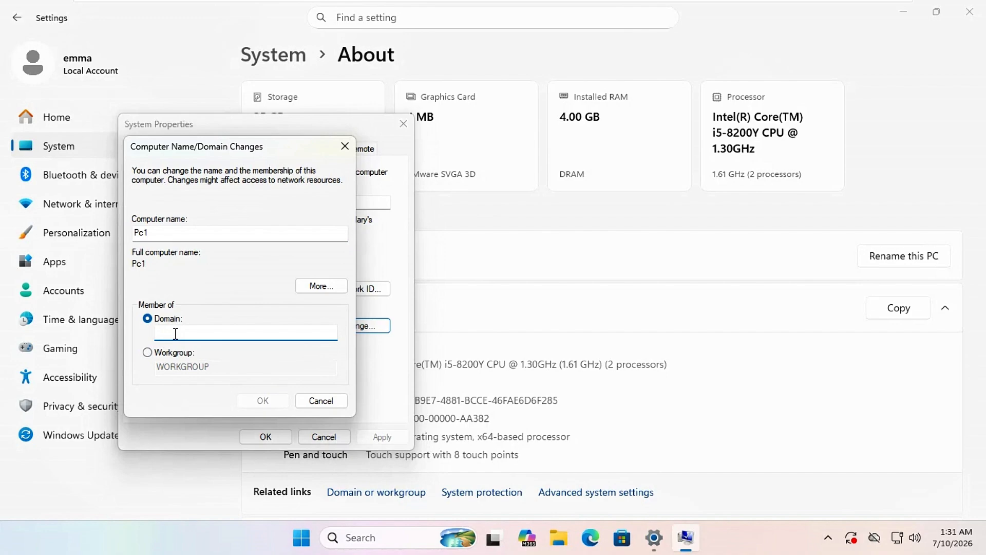
pyautogui.write('homelab.local')
pyautogui.click(269, 400)
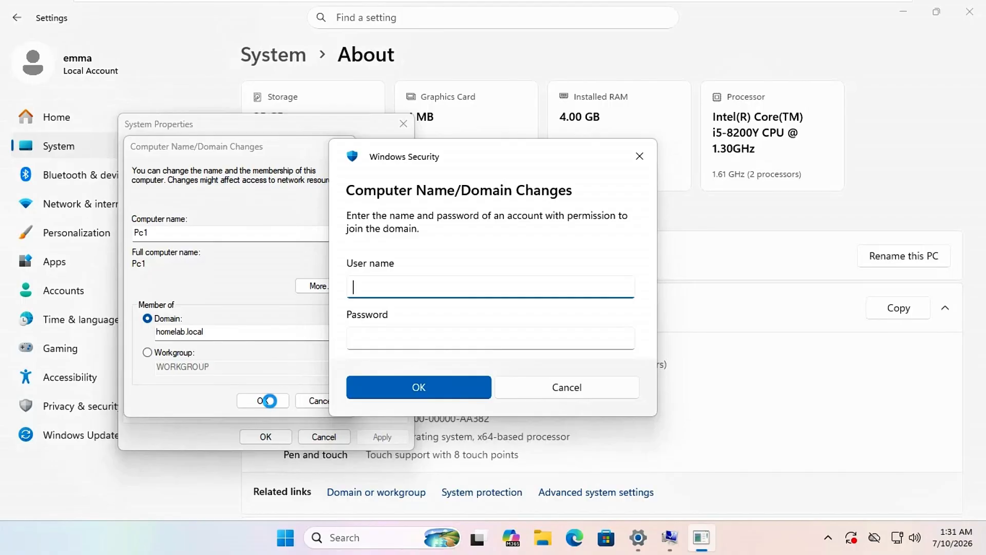
# Authorize the domain join as Homelab\Administrator with the account password.
pyautogui.write('Homelab\\Admin')
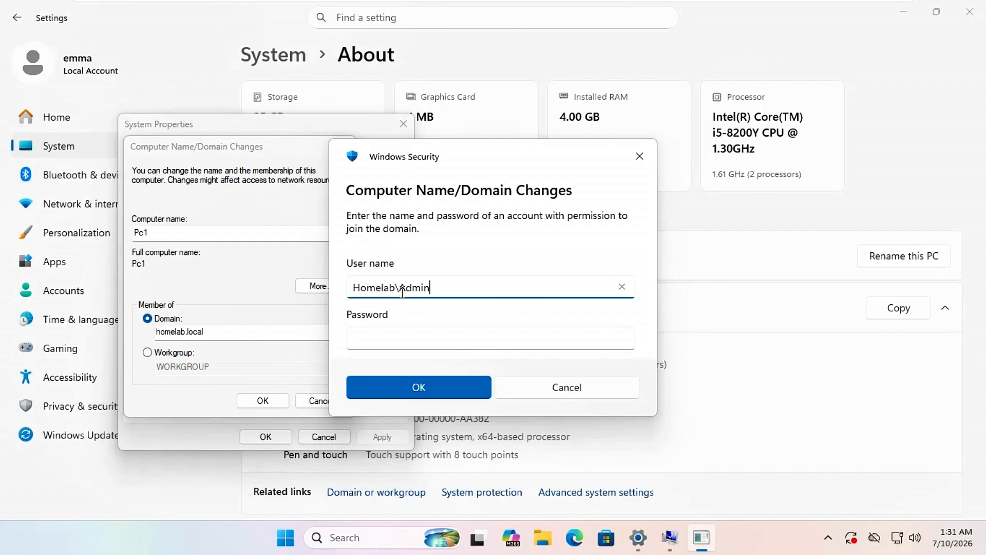
pyautogui.write('istrator')
pyautogui.click(408, 331)
pyautogui.write('••')
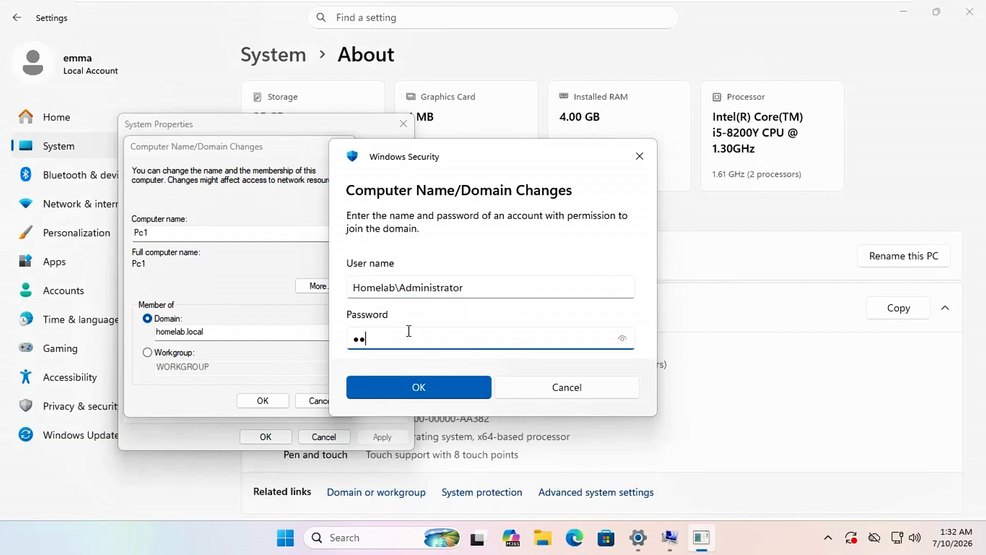
pyautogui.write('•••••••')
pyautogui.click(441, 383)
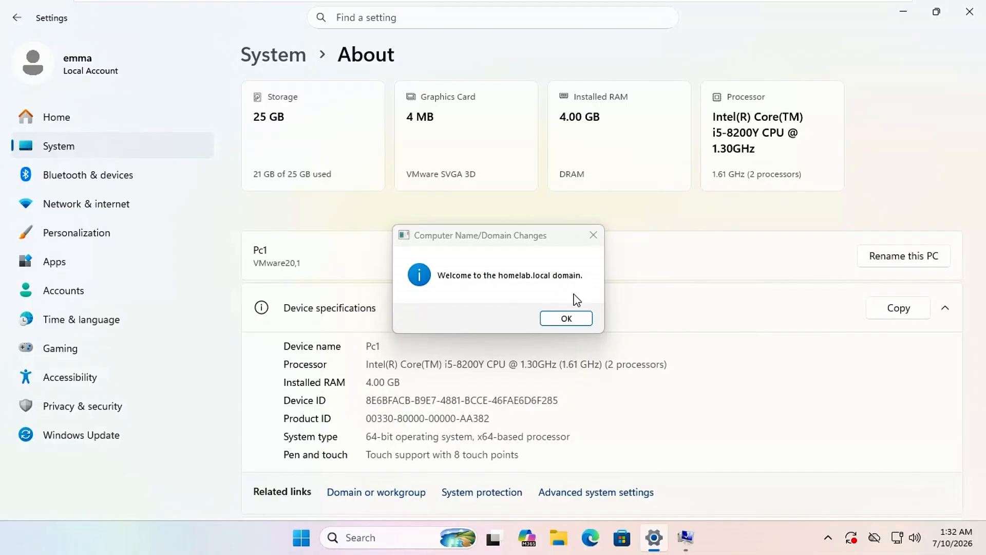
# Acknowledge the domain join messages, close System Properties and restart the computer immediately, even with an app still open.
pyautogui.click(584, 317)
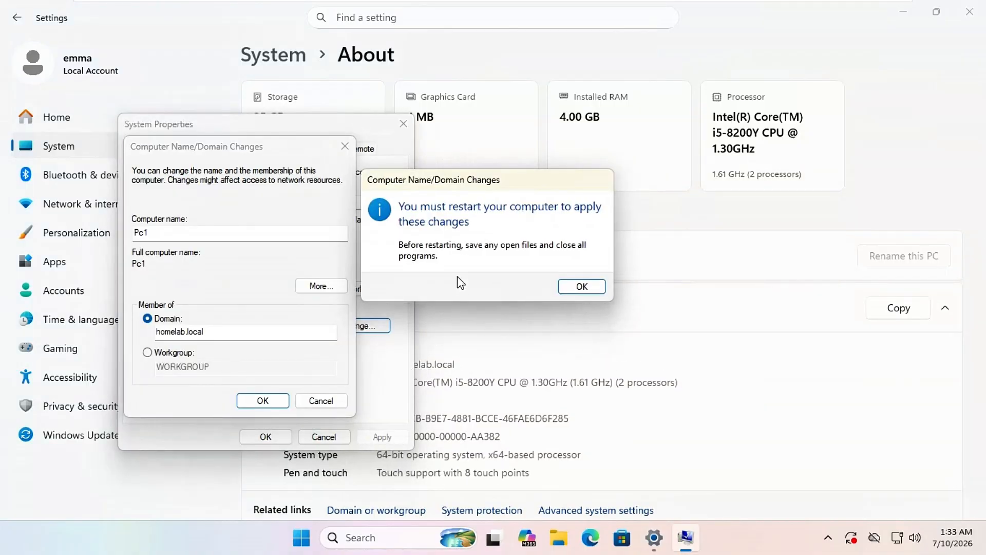
pyautogui.click(579, 287)
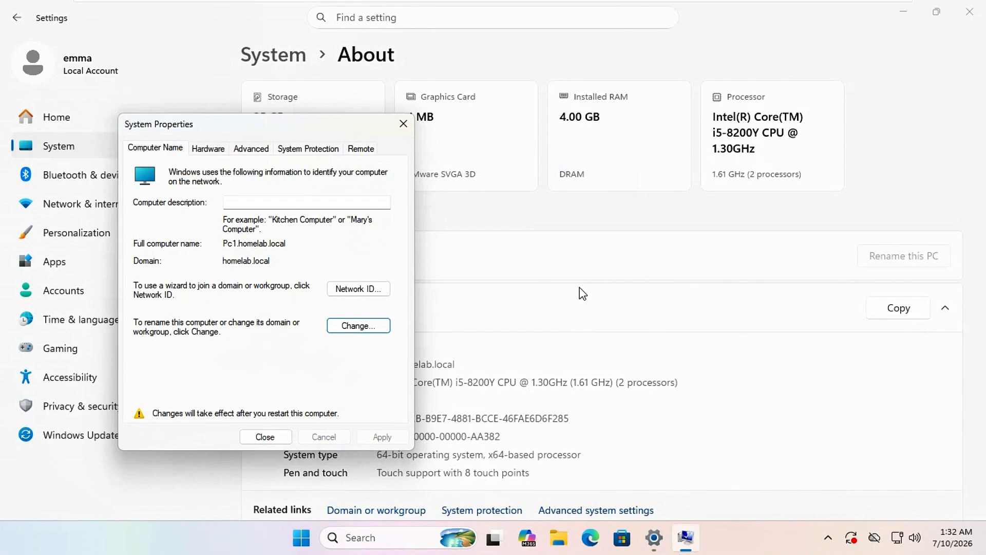
pyautogui.click(265, 437)
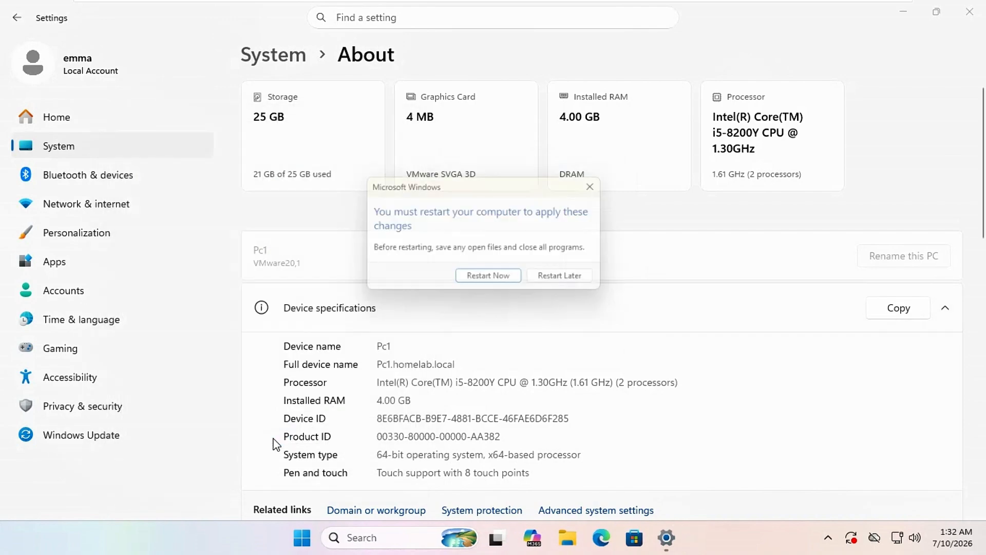
pyautogui.click(492, 281)
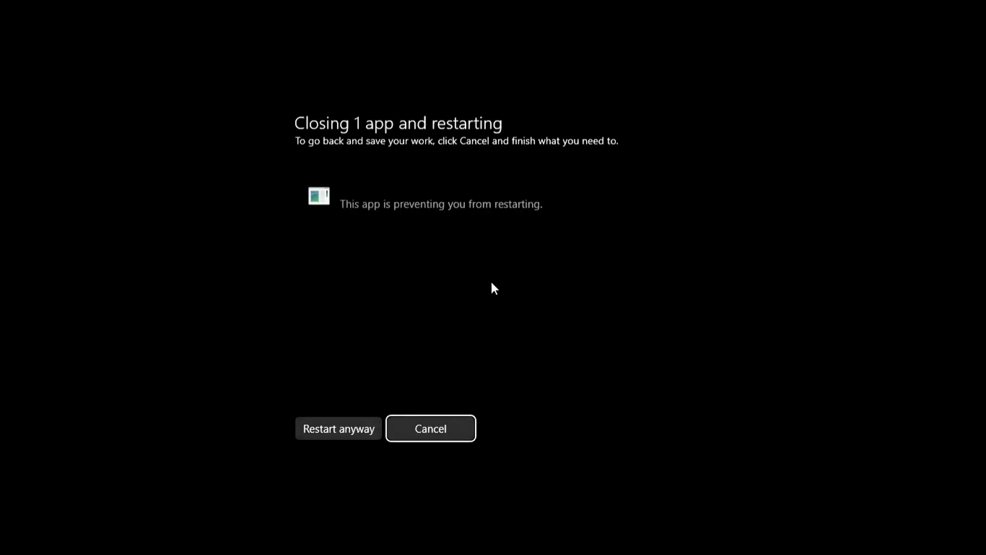
pyautogui.click(349, 434)
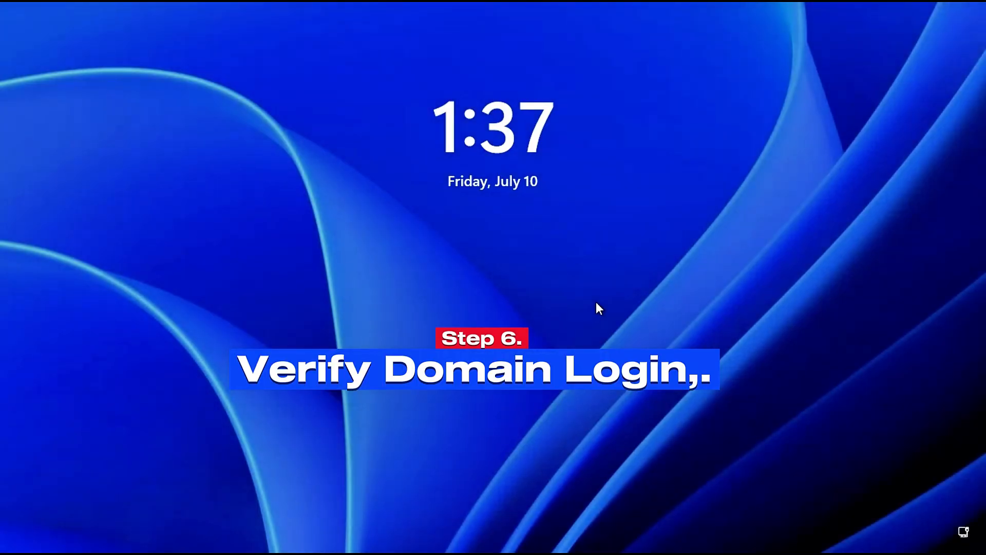
# Try to sign in to the domain as another user, using Homelab\Administrator and the account password.
pyautogui.click(508, 342)
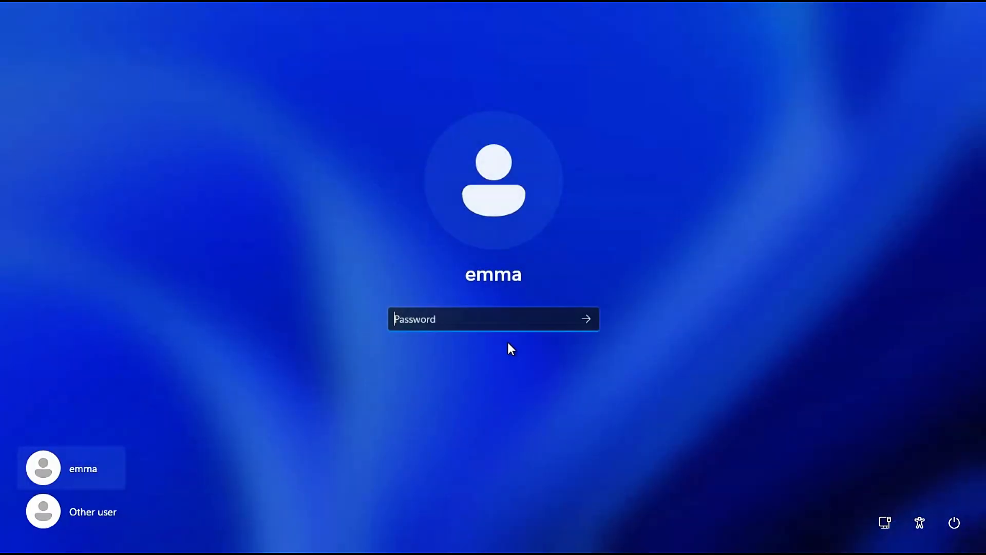
pyautogui.click(96, 512)
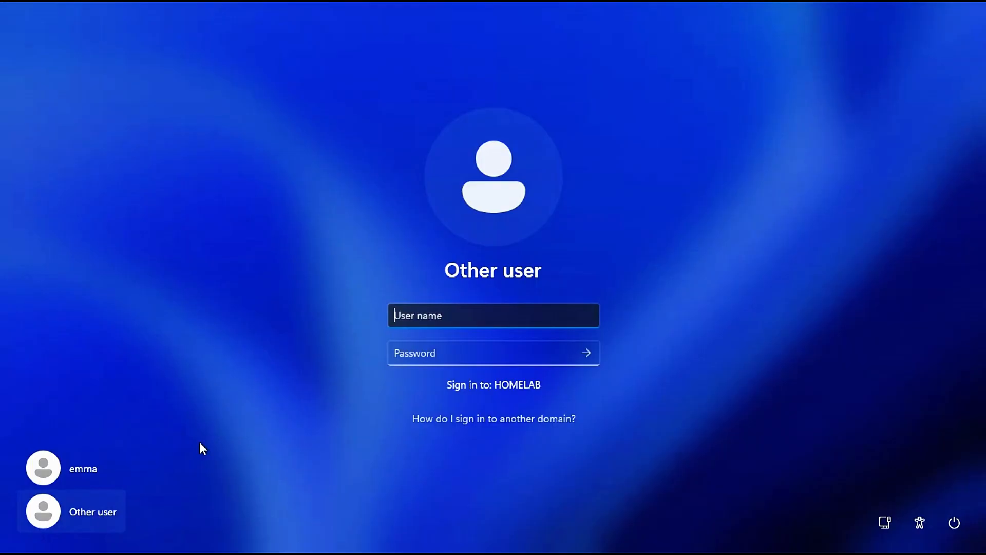
pyautogui.write('Homelab\\Admi')
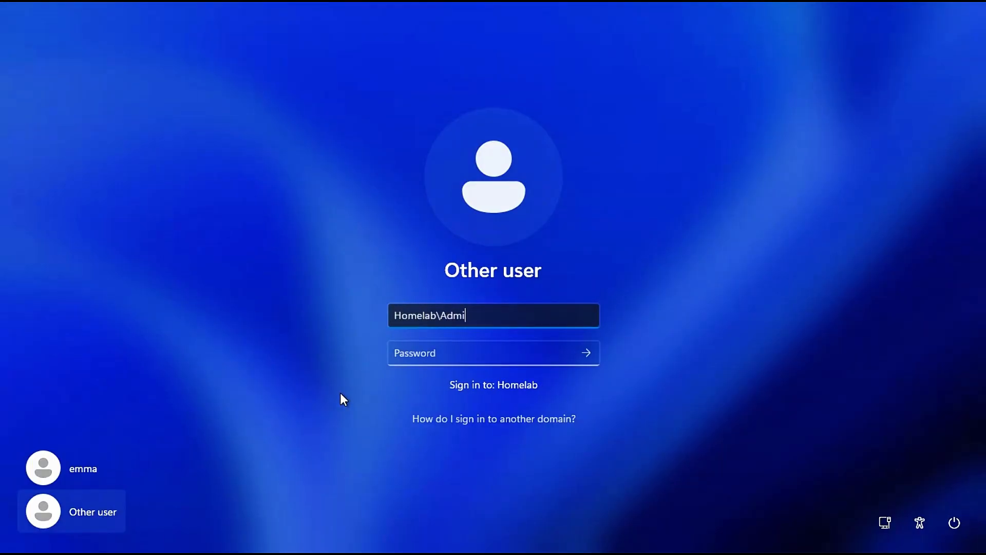
pyautogui.write('nistrator')
pyautogui.press('Tab')
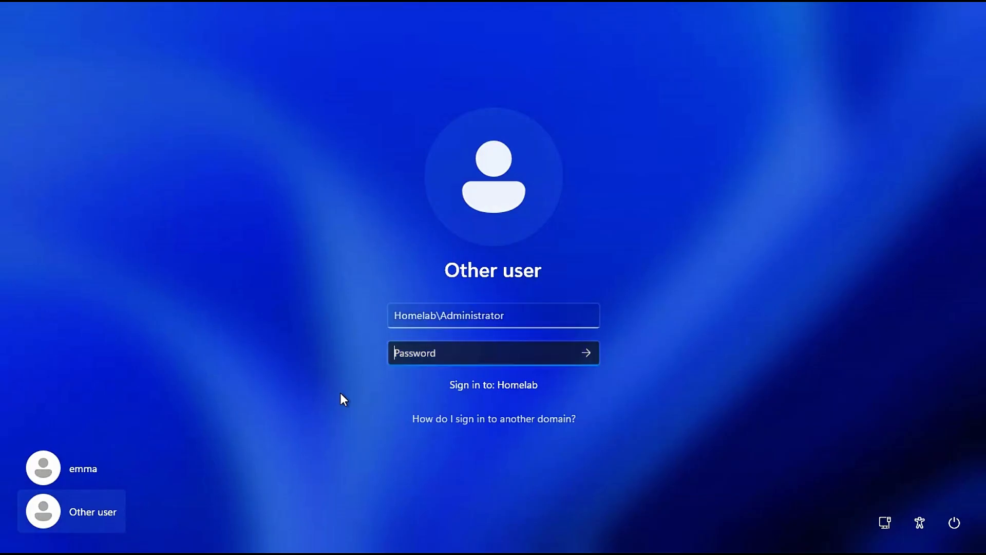
pyautogui.write('••••••••••')
pyautogui.press('Return')
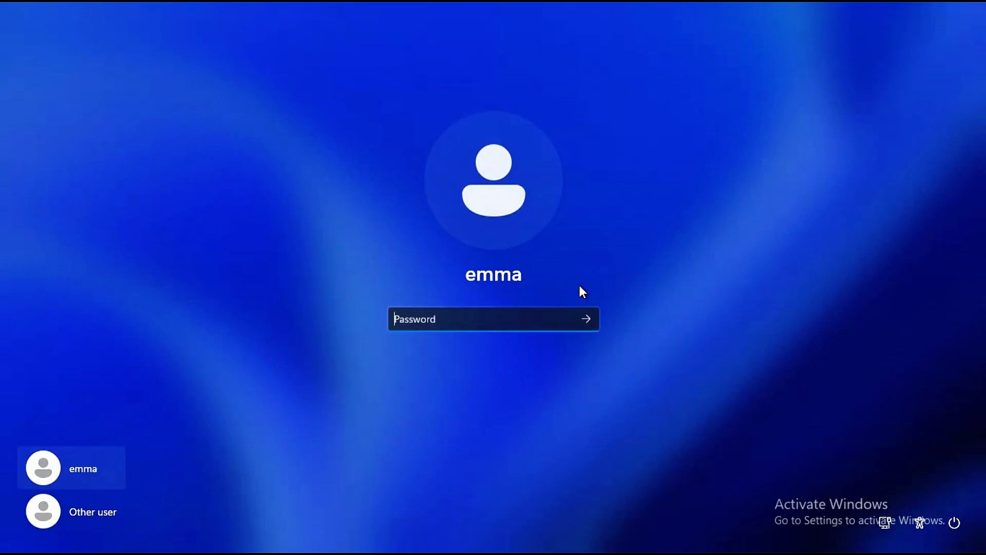
# Sign in to the client's local user account with its password and open a Command Prompt.
pyautogui.write('*********')
pyautogui.press('Return')
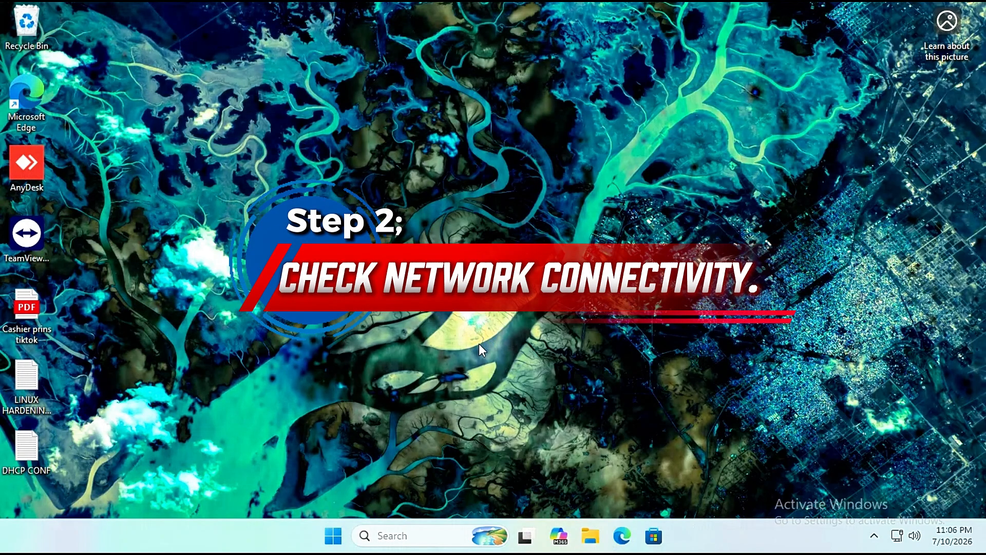
pyautogui.press('super+r')
pyautogui.press('Return')
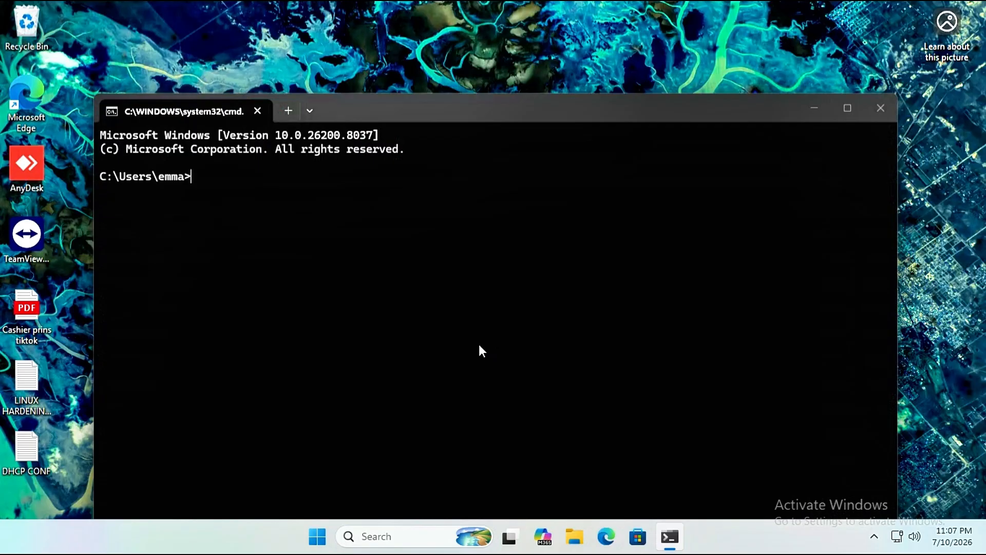
# Ping 192.168.43.40 to check the network connectivity to the domain controller.
pyautogui.write('ping')
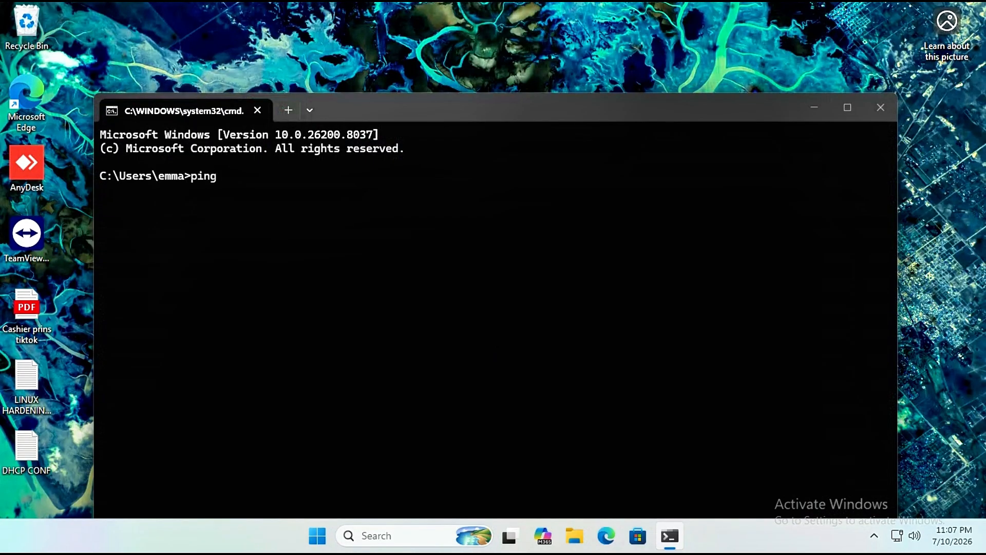
pyautogui.write(' 192.168.43.40')
pyautogui.press('Return')
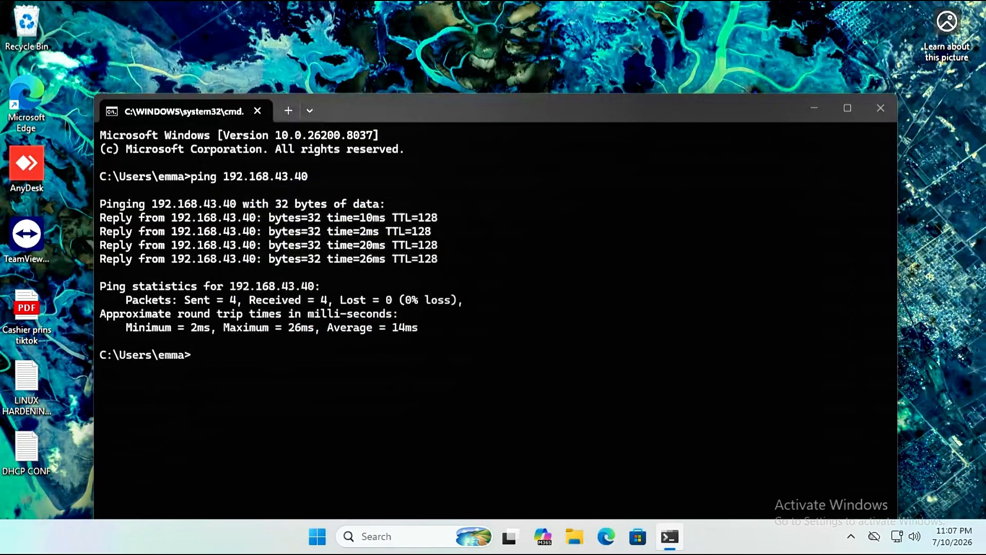
# Run ipconfig /all, check the DNS Servers entry of the Ethernet0 adapter, and exit the Command Prompt.
pyautogui.write('ipconfig')
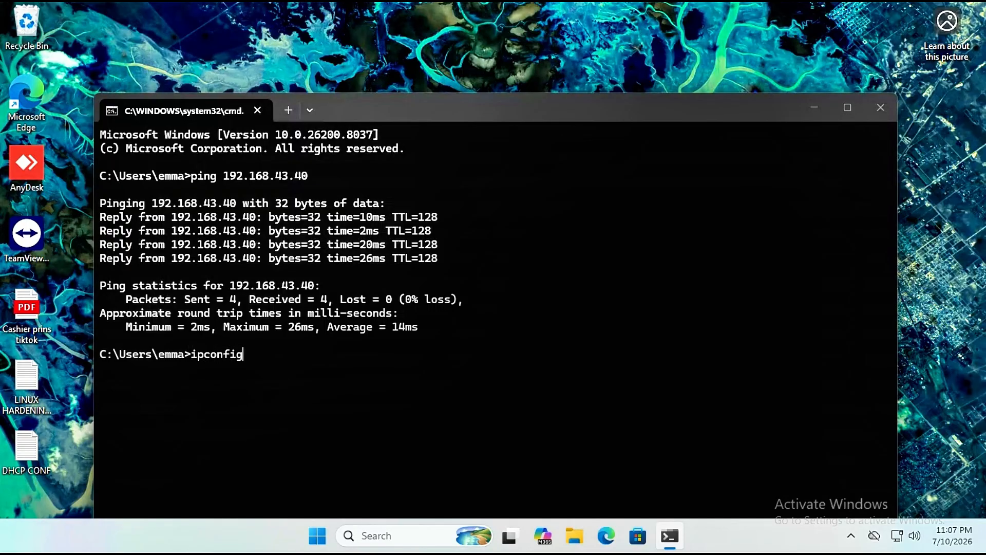
pyautogui.write(' /all')
pyautogui.press('Return')
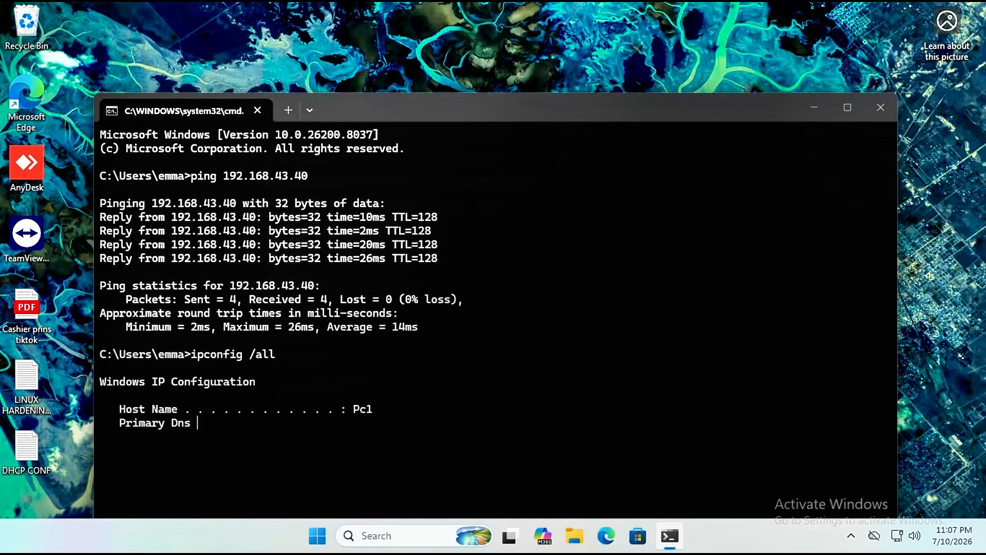
pyautogui.moveTo(502, 115); pyautogui.dragTo(502, 70)
pyautogui.moveTo(285, 461); pyautogui.dragTo(488, 455)
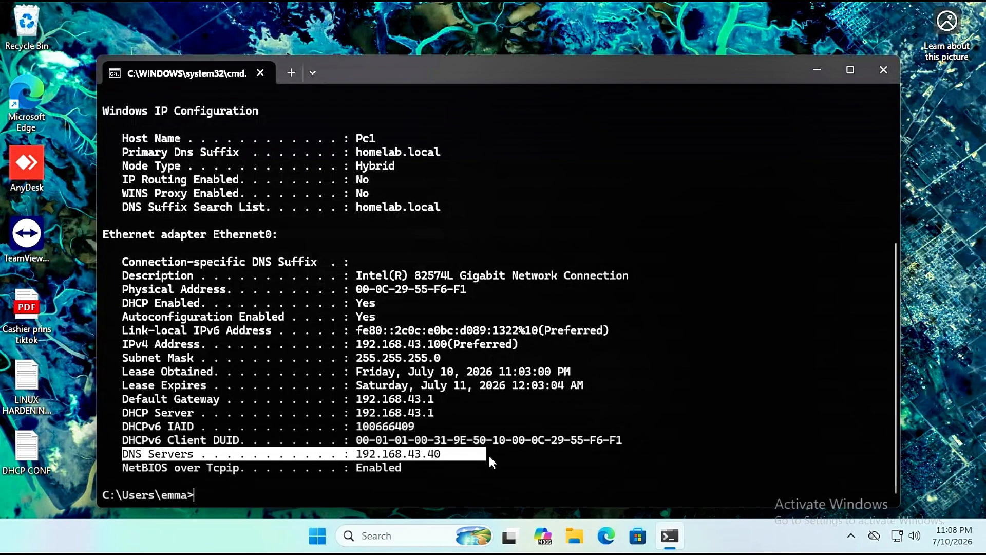
pyautogui.write('e')
pyautogui.write('xit')
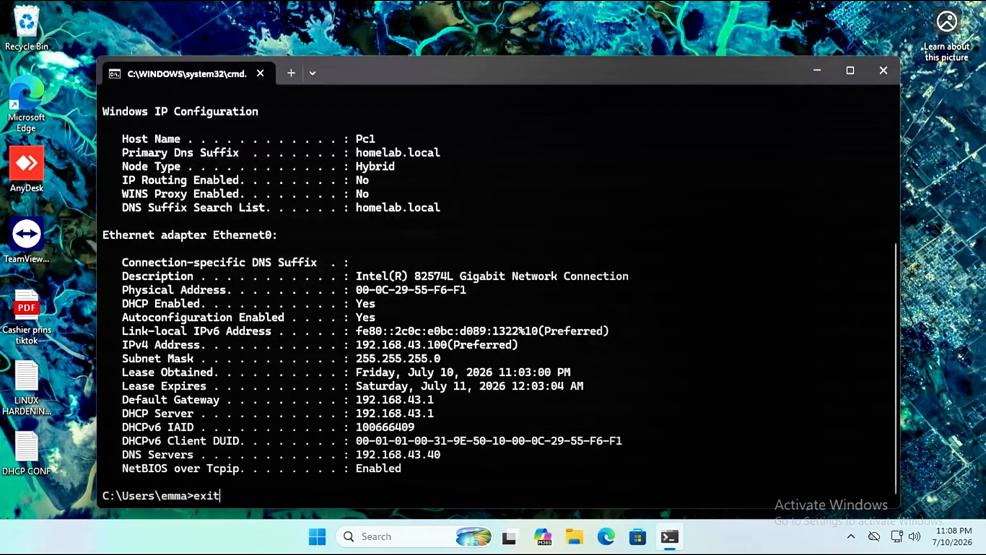
pyautogui.press('Return')
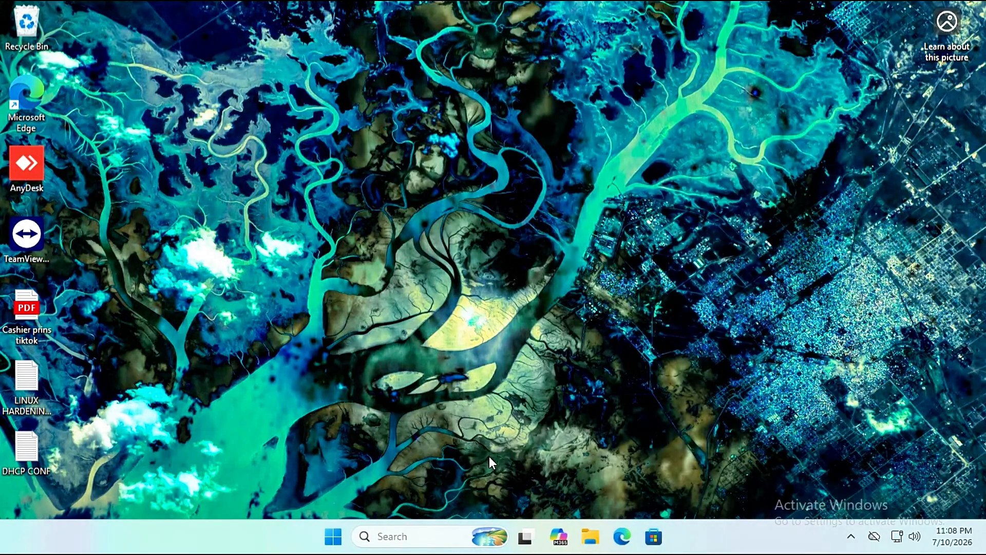
# Open Network Connections with ncpa.cpl and examine the Internet Protocol Version 4 (TCP/IPv4) properties of Ethernet0.
pyautogui.press('super+r')
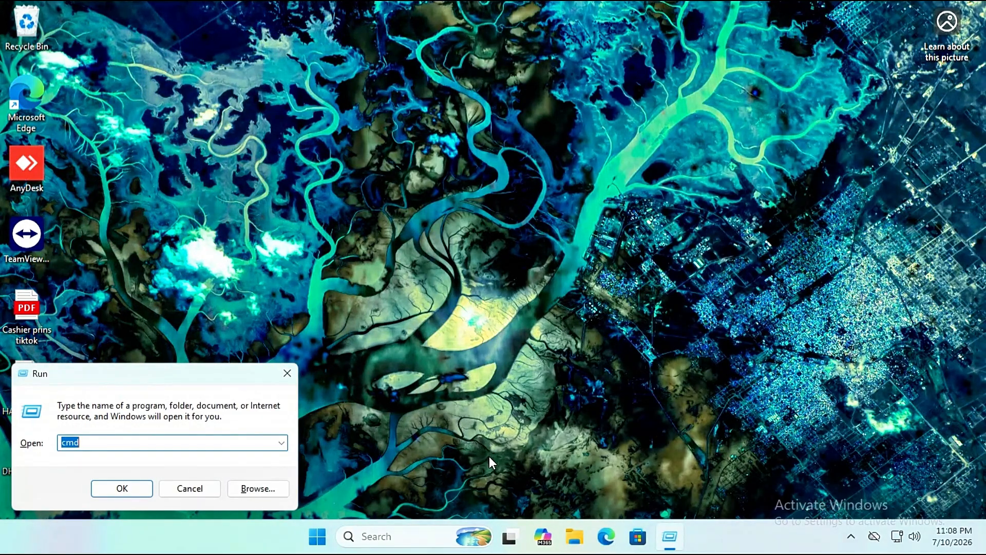
pyautogui.write('n')
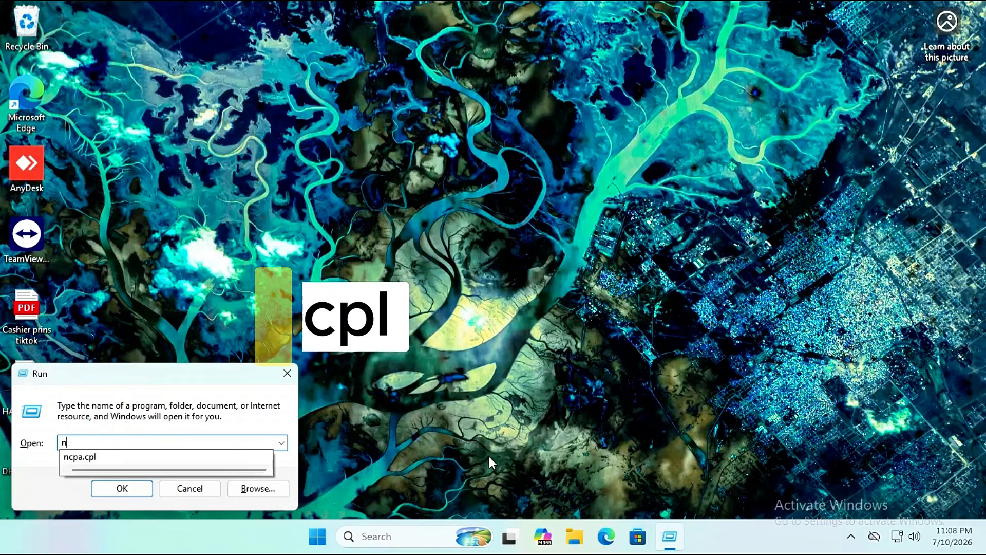
pyautogui.write('cpa.cpl')
pyautogui.press('Return')
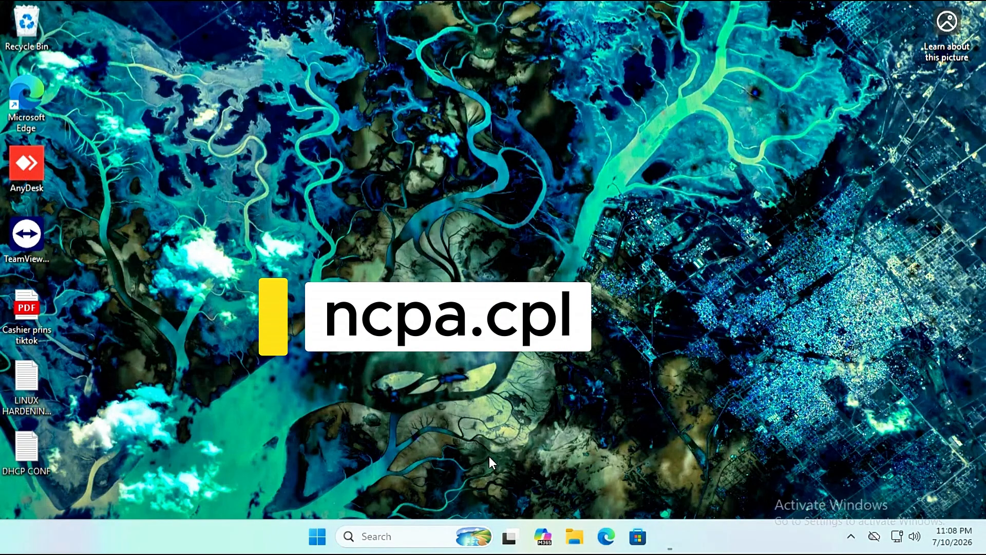
pyautogui.doubleClick(167, 166)
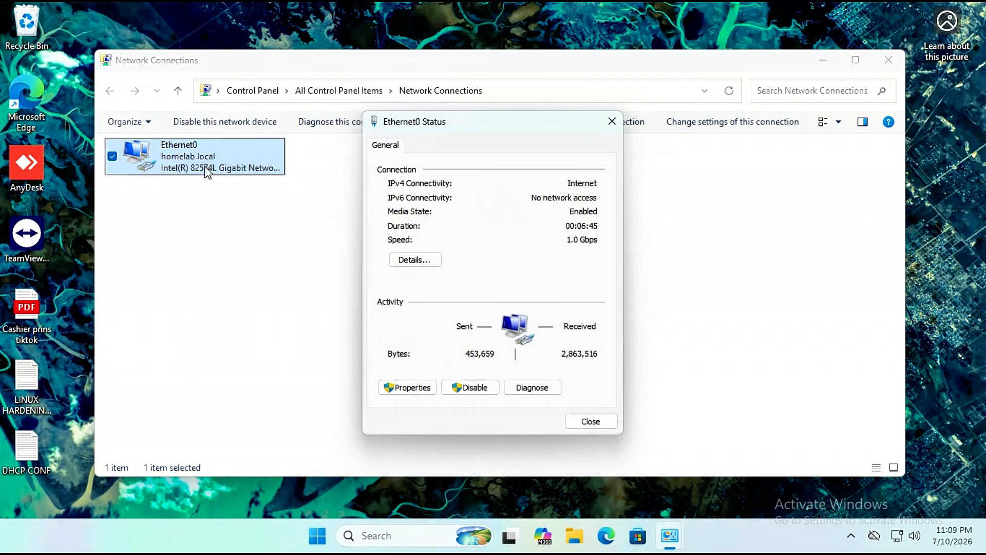
pyautogui.click(419, 389)
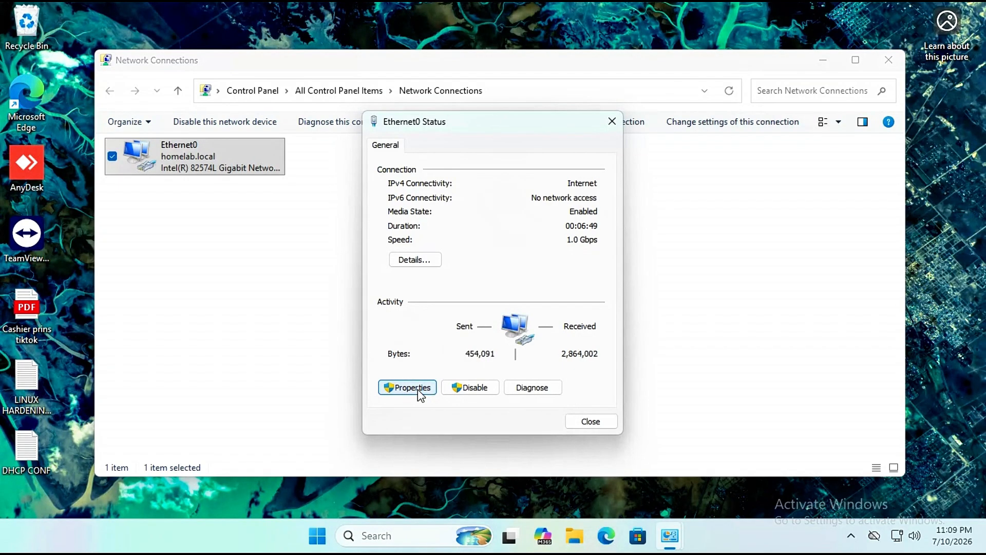
pyautogui.click(512, 291)
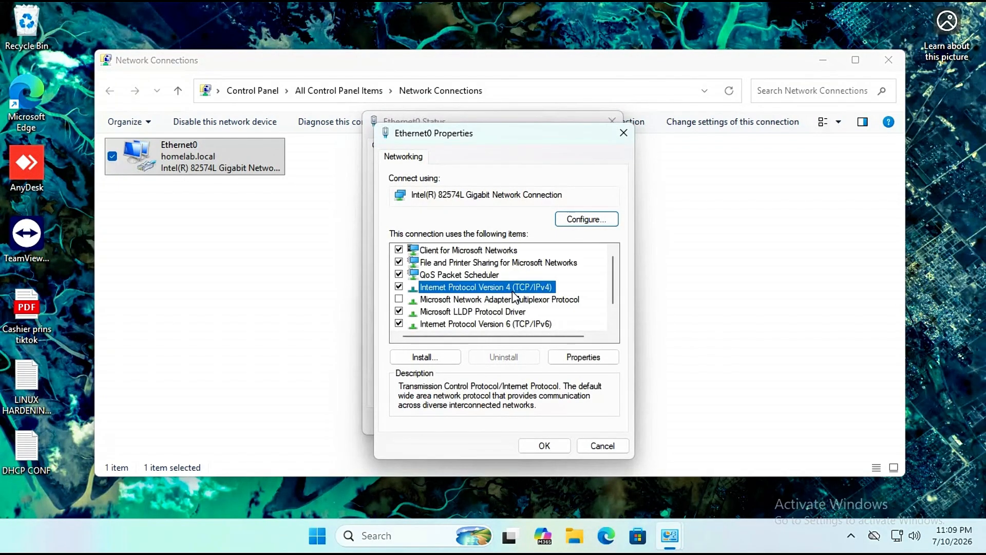
pyautogui.doubleClick(512, 291)
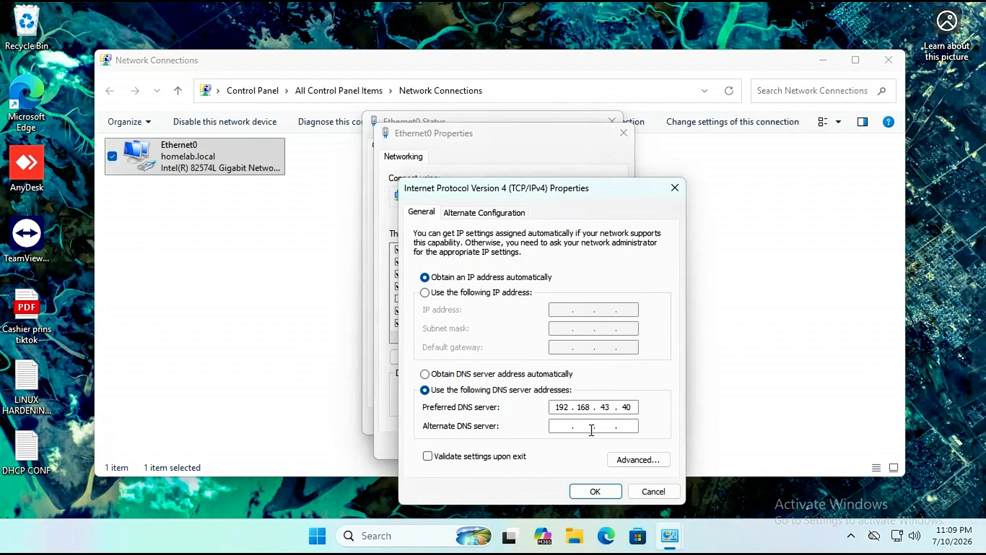
# Accept the IPv4 and Ethernet0 properties, then close the adapter status and Network Connections.
pyautogui.click(595, 491)
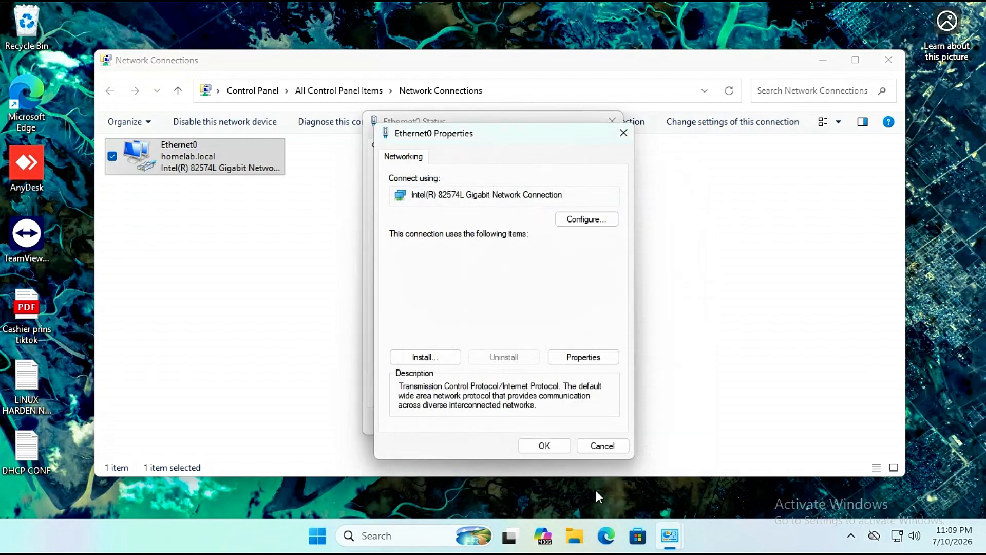
pyautogui.click(547, 447)
pyautogui.click(591, 421)
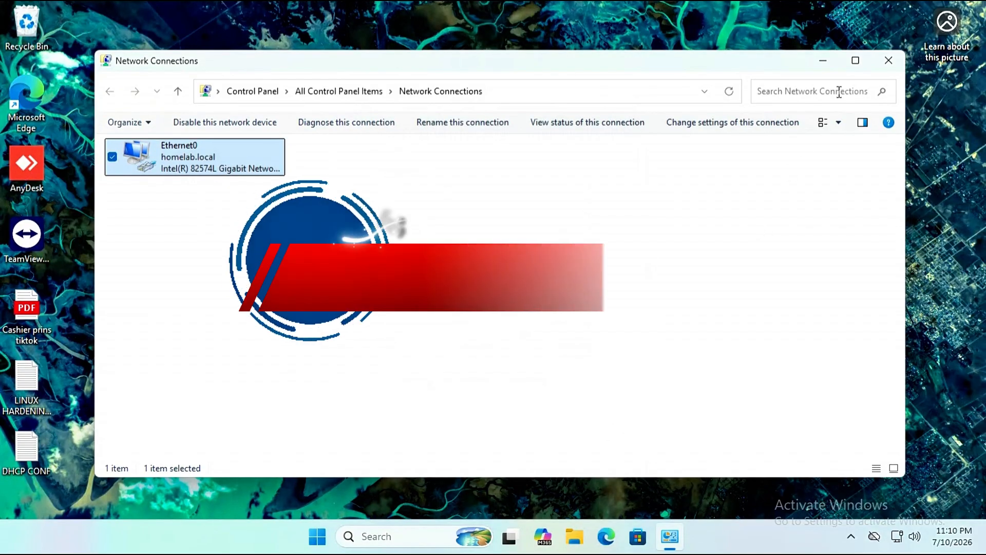
pyautogui.click(889, 61)
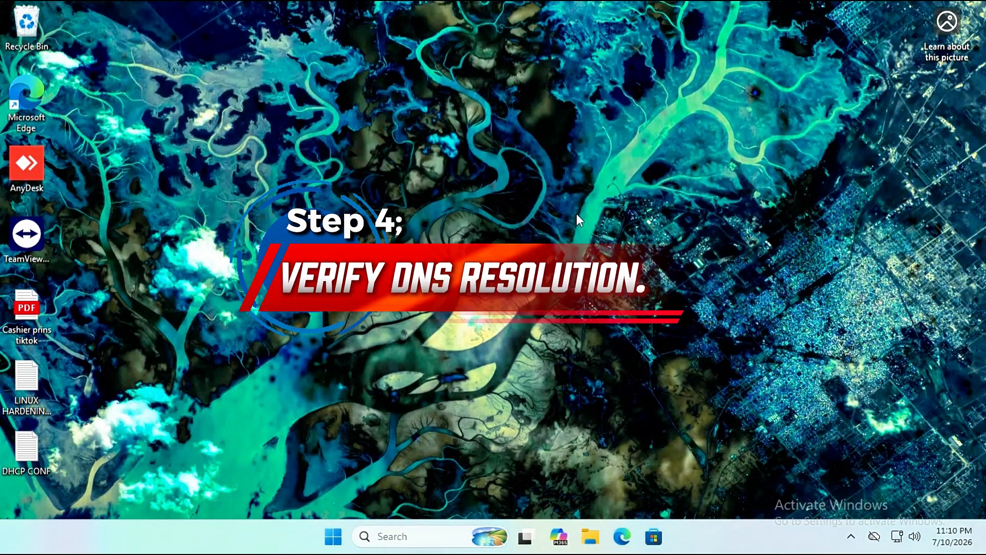
# Open a new Command Prompt with cmd and run nslookup homelab.local to test DNS resolution.
pyautogui.press('super+r')
pyautogui.write('cmd')
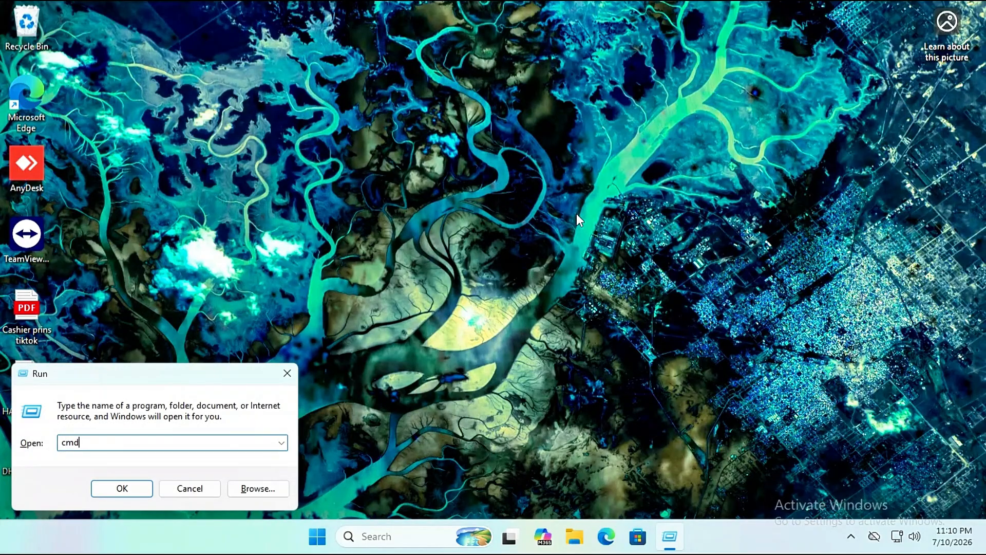
pyautogui.press('Return')
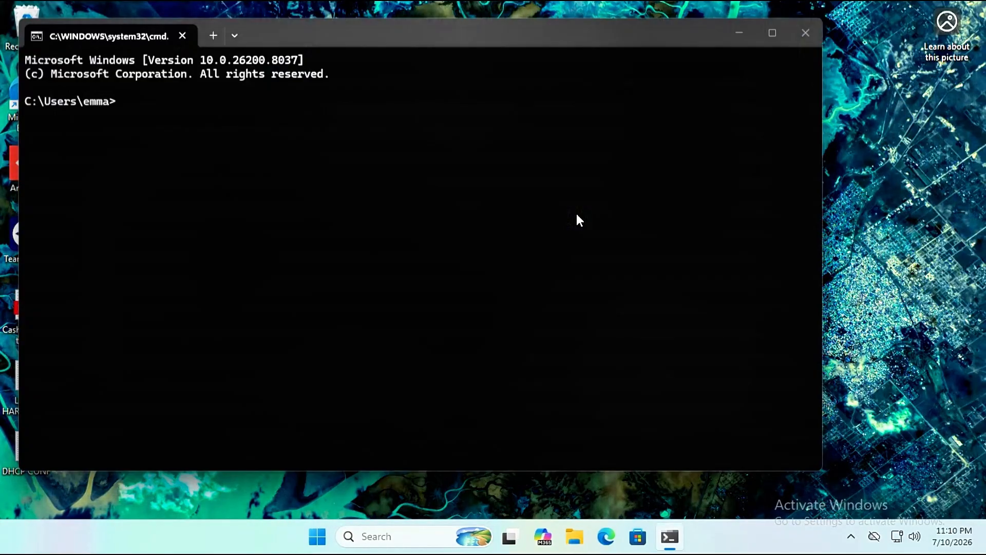
pyautogui.write('nslookup homelab')
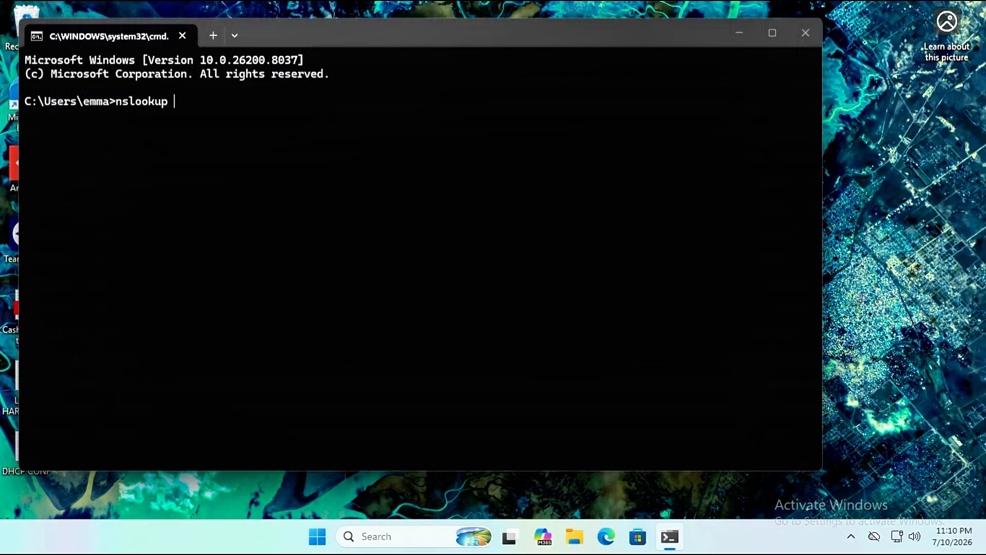
pyautogui.write('.local')
pyautogui.press('Return')
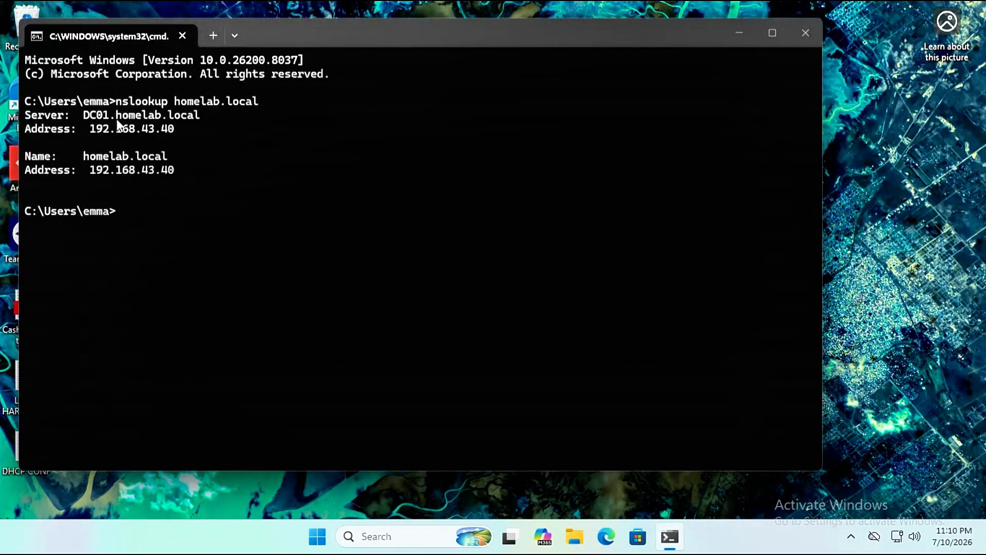
# Examine the DNS server name and address and the resolved domain name and address in the nslookup output.
pyautogui.moveTo(91, 130); pyautogui.dragTo(199, 133)
pyautogui.moveTo(90, 171); pyautogui.dragTo(193, 170)
pyautogui.moveTo(83, 158); pyautogui.dragTo(166, 159)
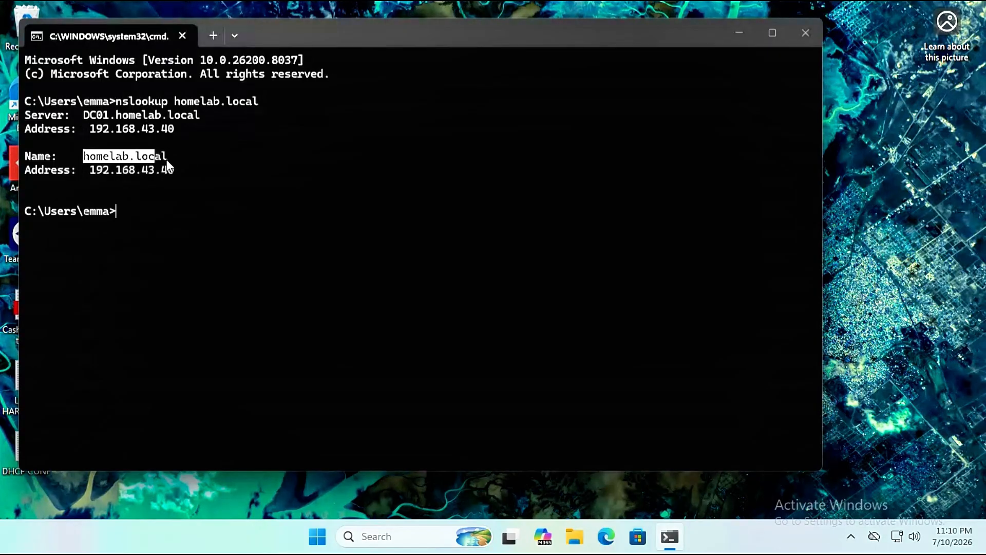
pyautogui.moveTo(85, 115); pyautogui.dragTo(201, 115)
pyautogui.click(92, 131)
pyautogui.moveTo(93, 130); pyautogui.dragTo(180, 131)
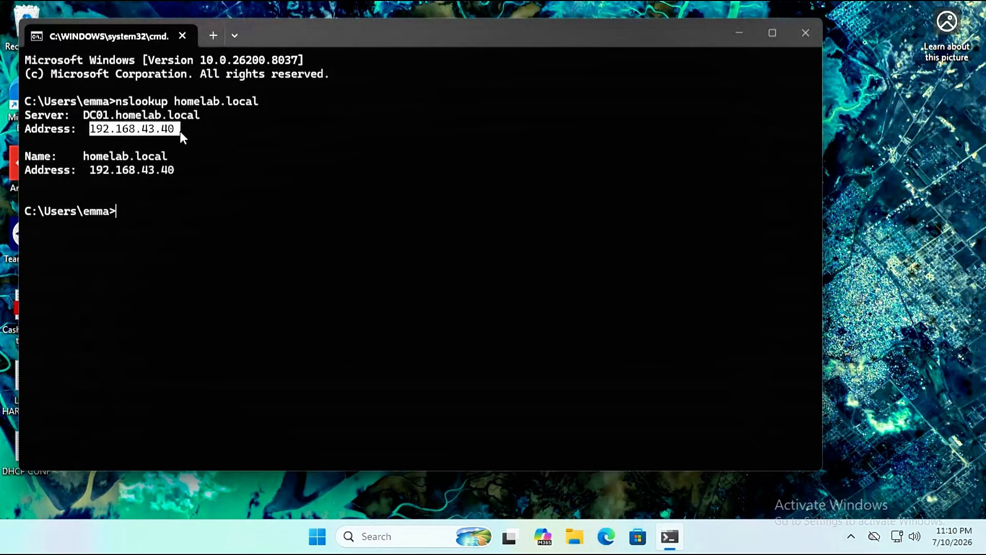
pyautogui.moveTo(89, 160); pyautogui.dragTo(176, 160)
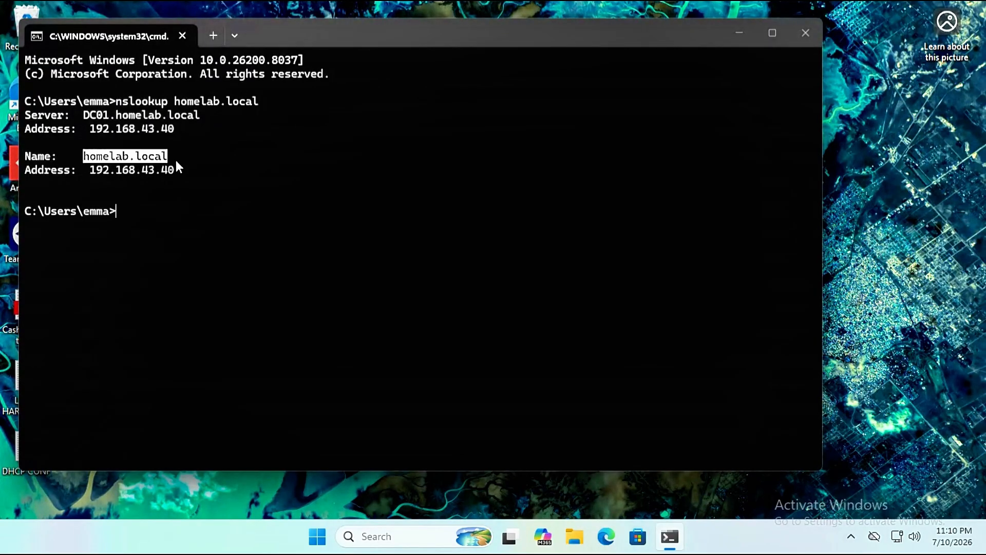
pyautogui.moveTo(90, 170); pyautogui.dragTo(191, 178)
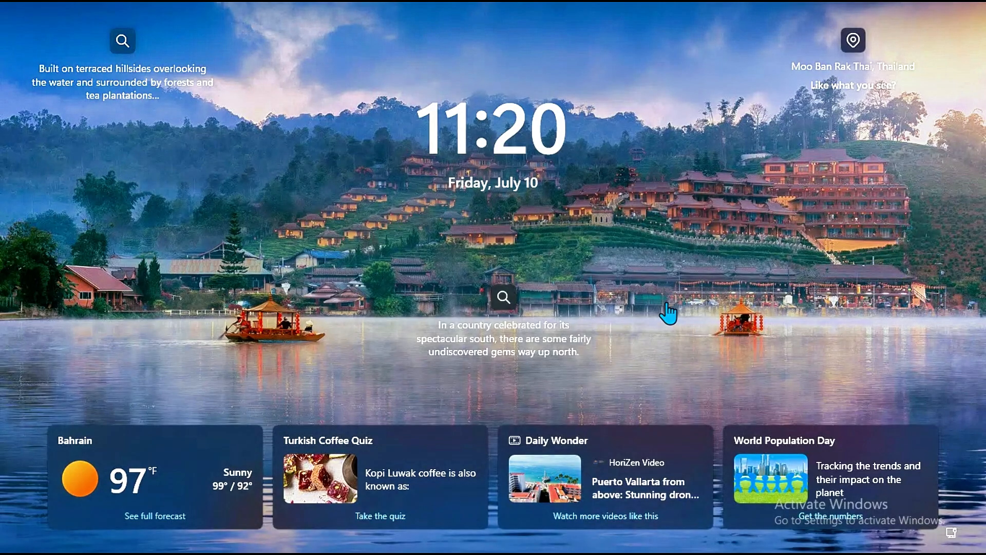
# From the lock screen, sign in as another user with the domain account Homelab\Administrator and its password.
pyautogui.click(313, 385)
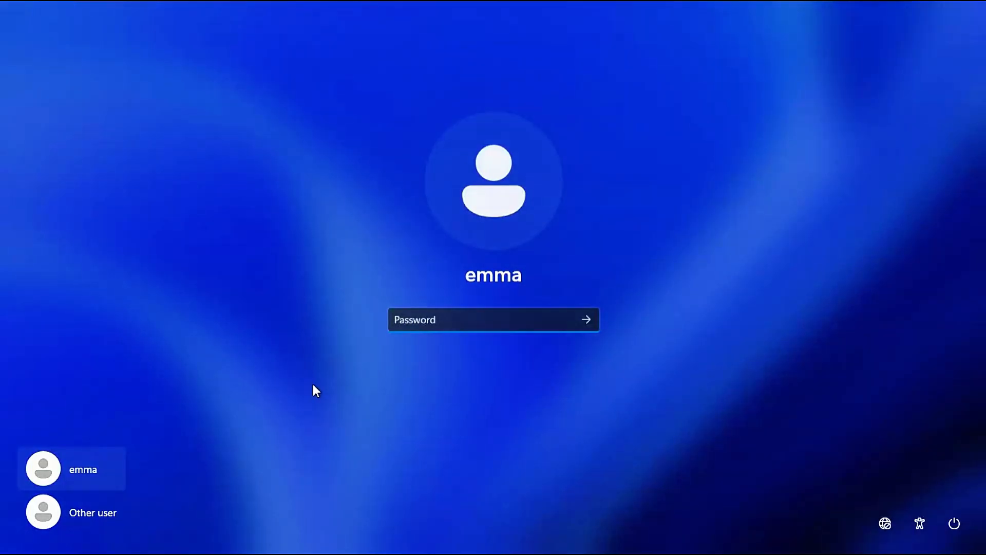
pyautogui.click(79, 510)
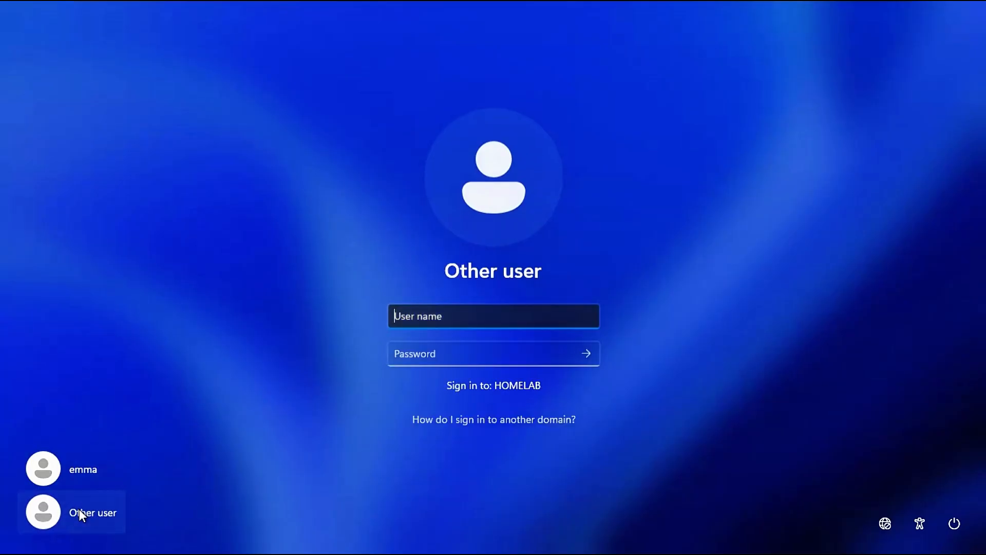
pyautogui.write('Homelab\\Ad')
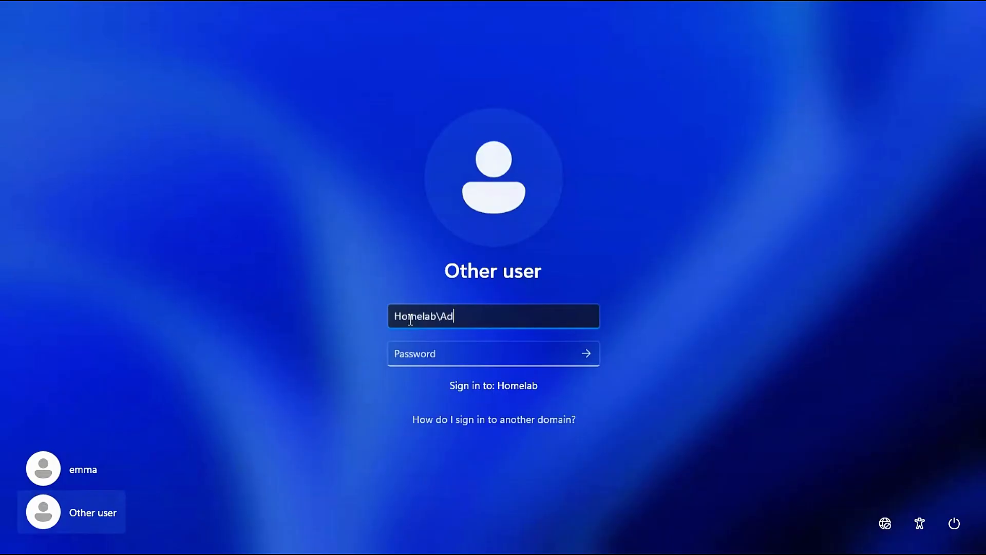
pyautogui.write('ministrator')
pyautogui.press('Tab')
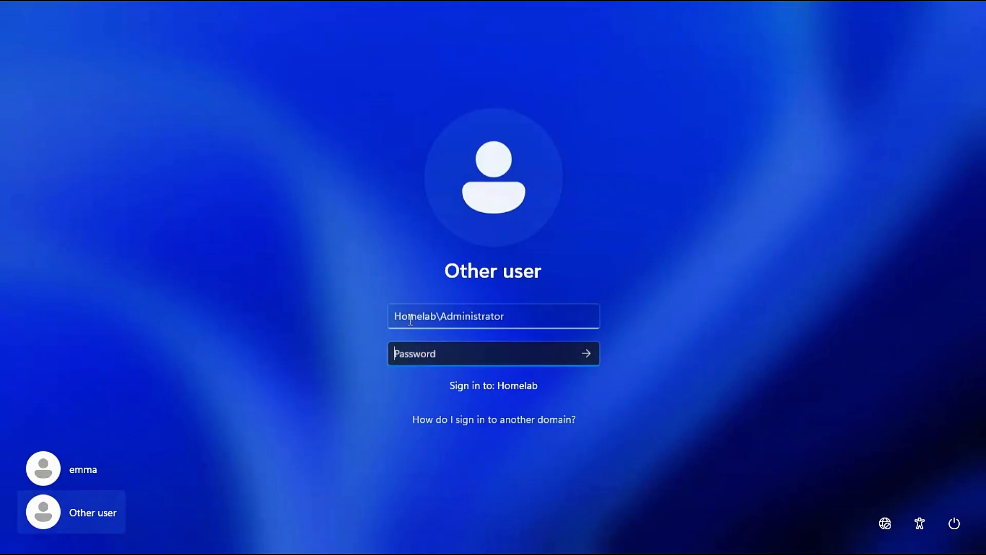
pyautogui.write('*********')
pyautogui.press('Return')
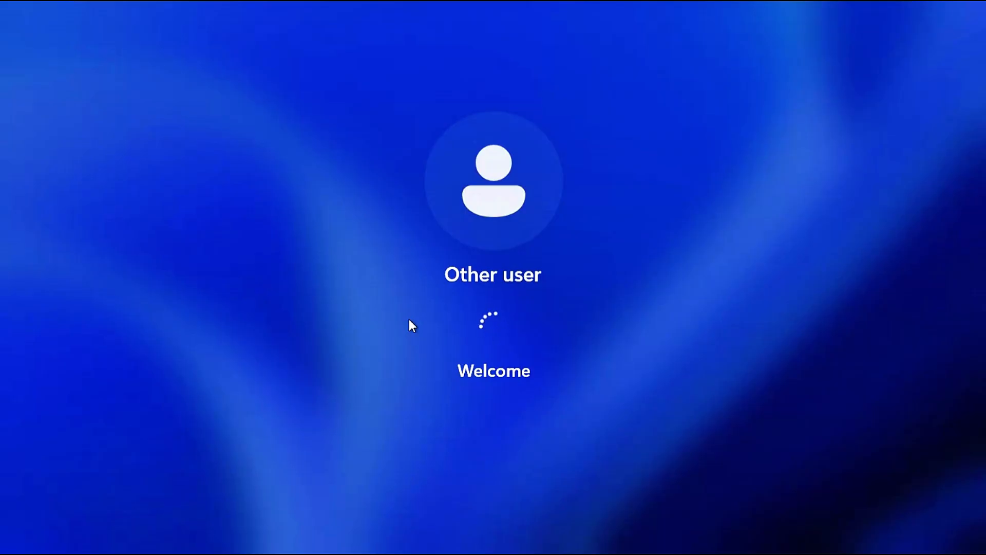